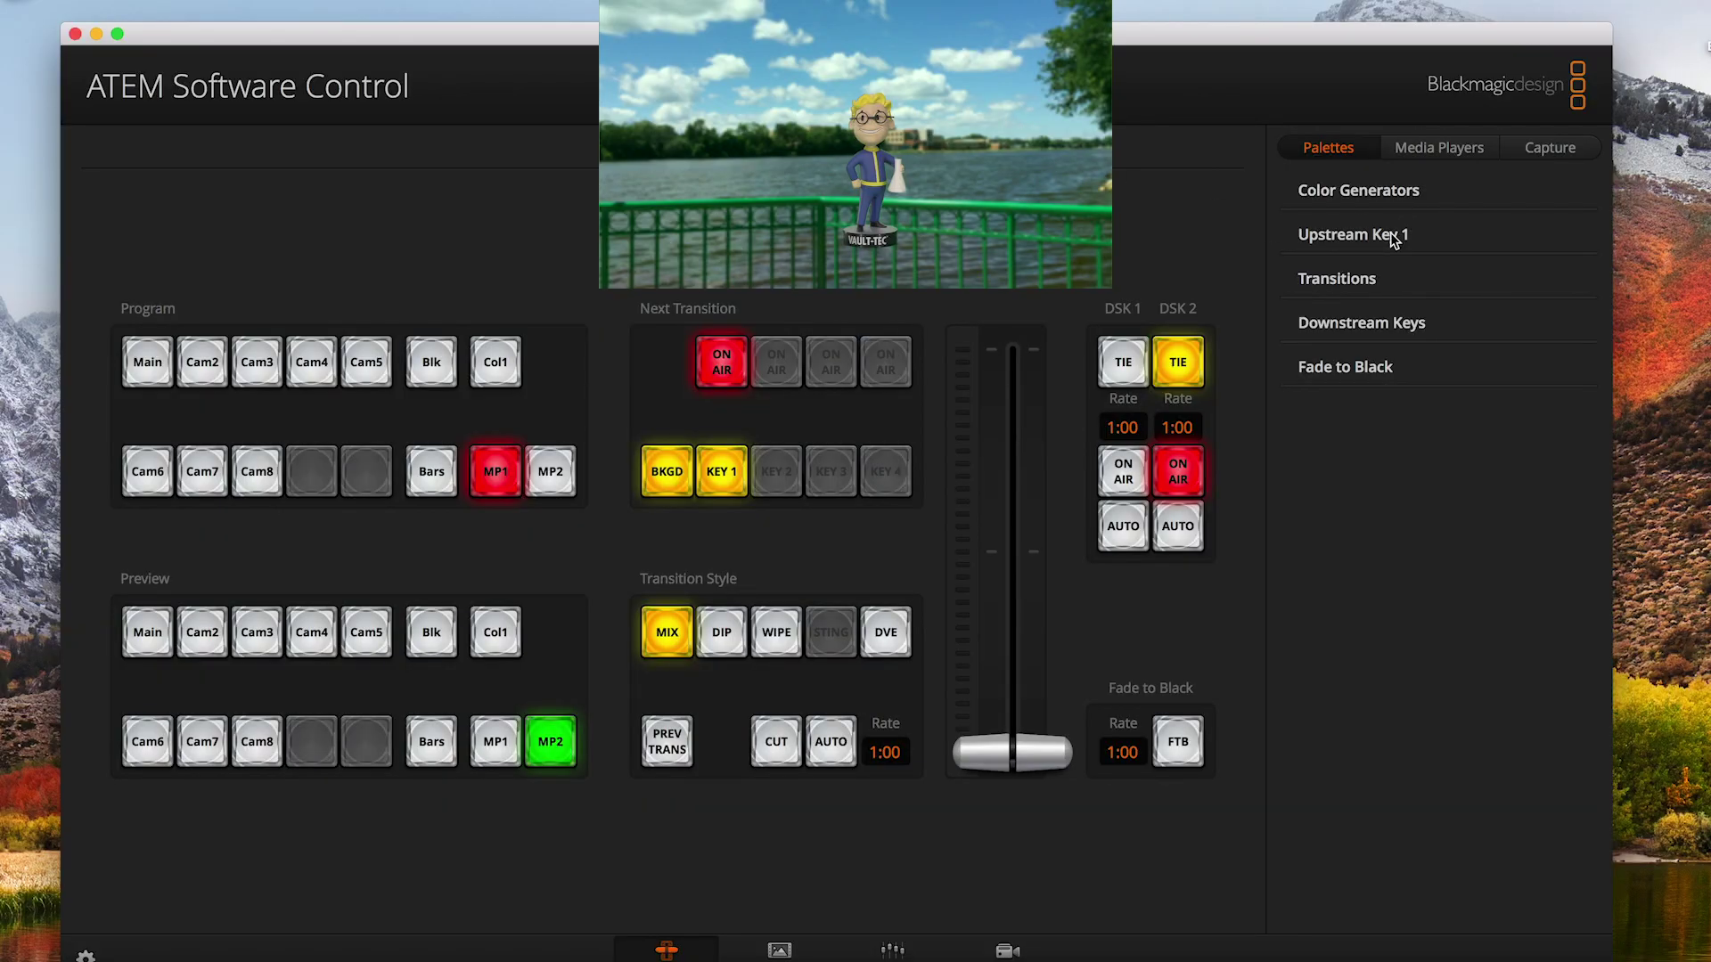
- Expand Upstream Key 1 and try Black and Camera 2 as fill before returning to Main
{"action": "left_click", "coordinate": [1393, 243]}
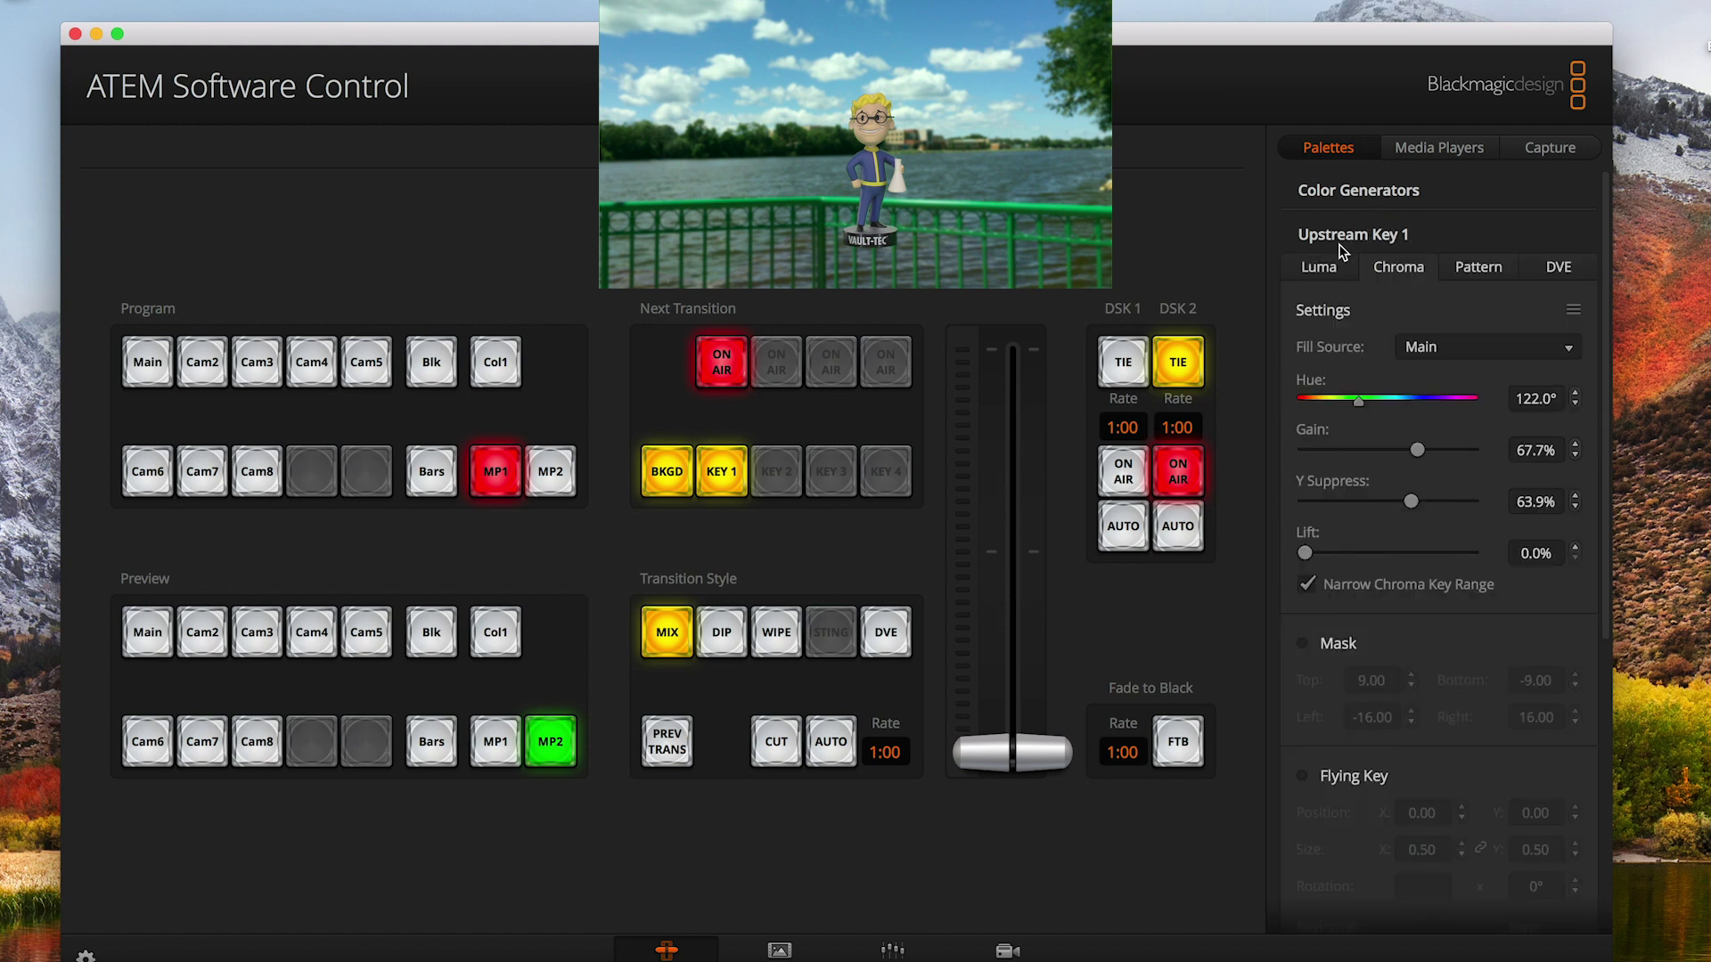
{"action": "scroll", "coordinate": [1303, 317], "scroll_direction": "down", "scroll_amount": 5}
{"action": "scroll", "coordinate": [1303, 316], "scroll_direction": "up", "scroll_amount": 5}
{"action": "left_click", "coordinate": [1447, 350]}
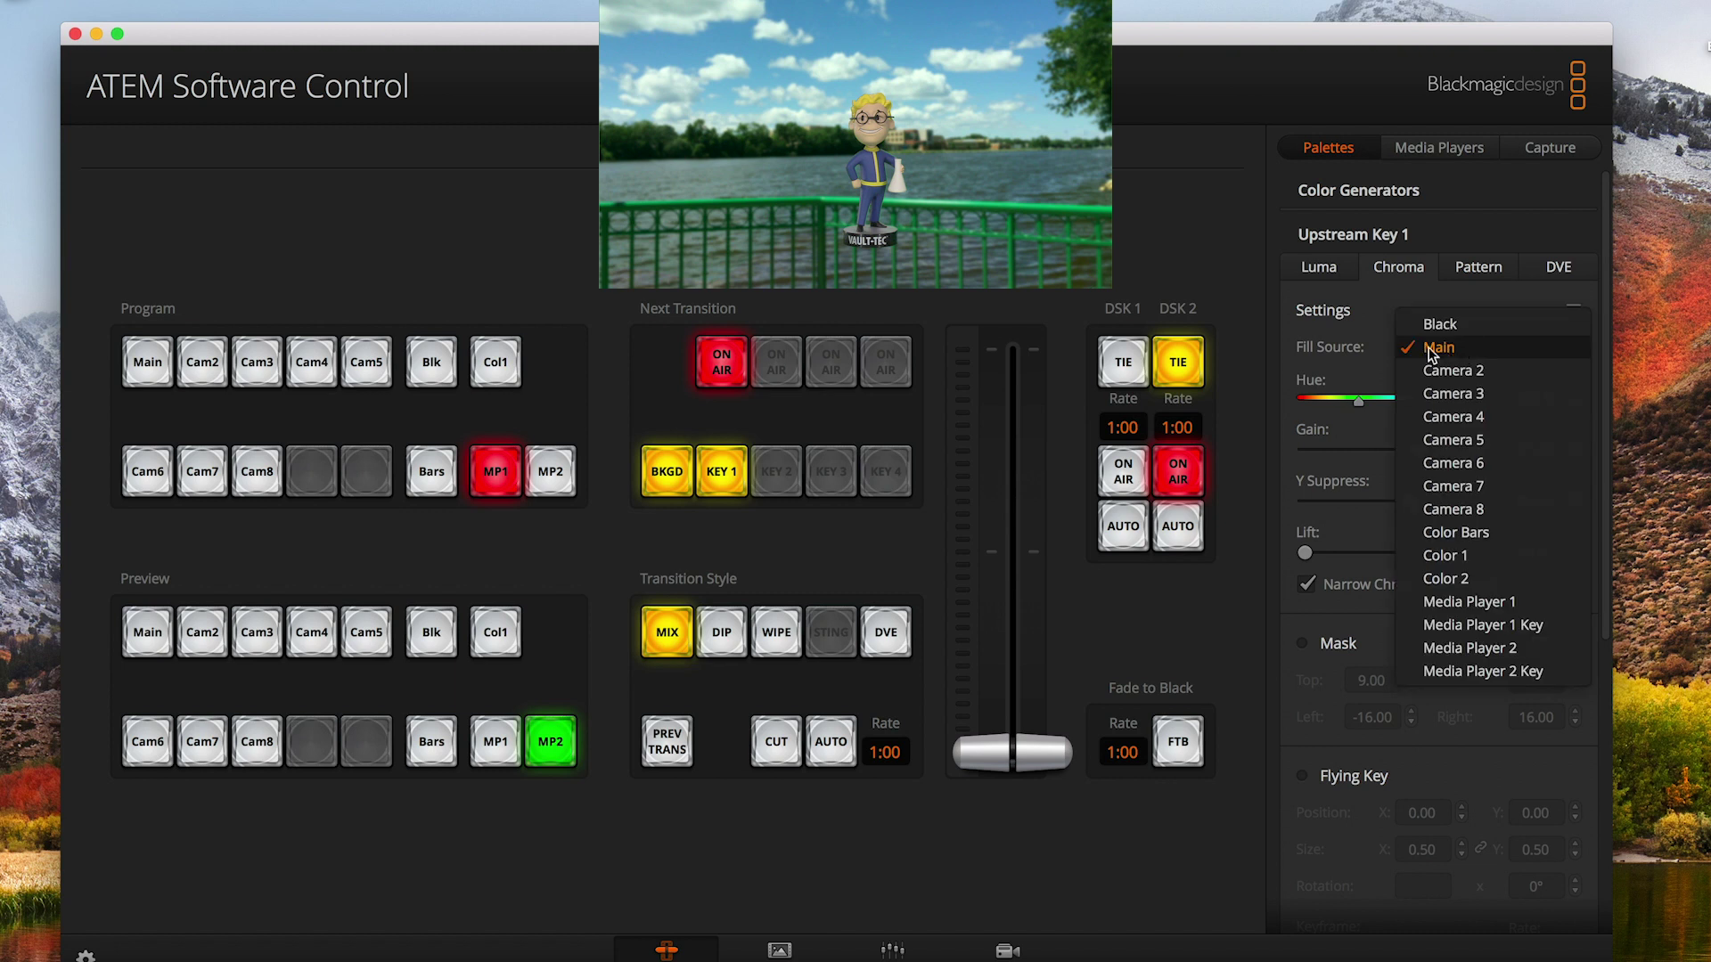
{"action": "left_click", "coordinate": [1429, 326]}
{"action": "left_click", "coordinate": [1425, 349]}
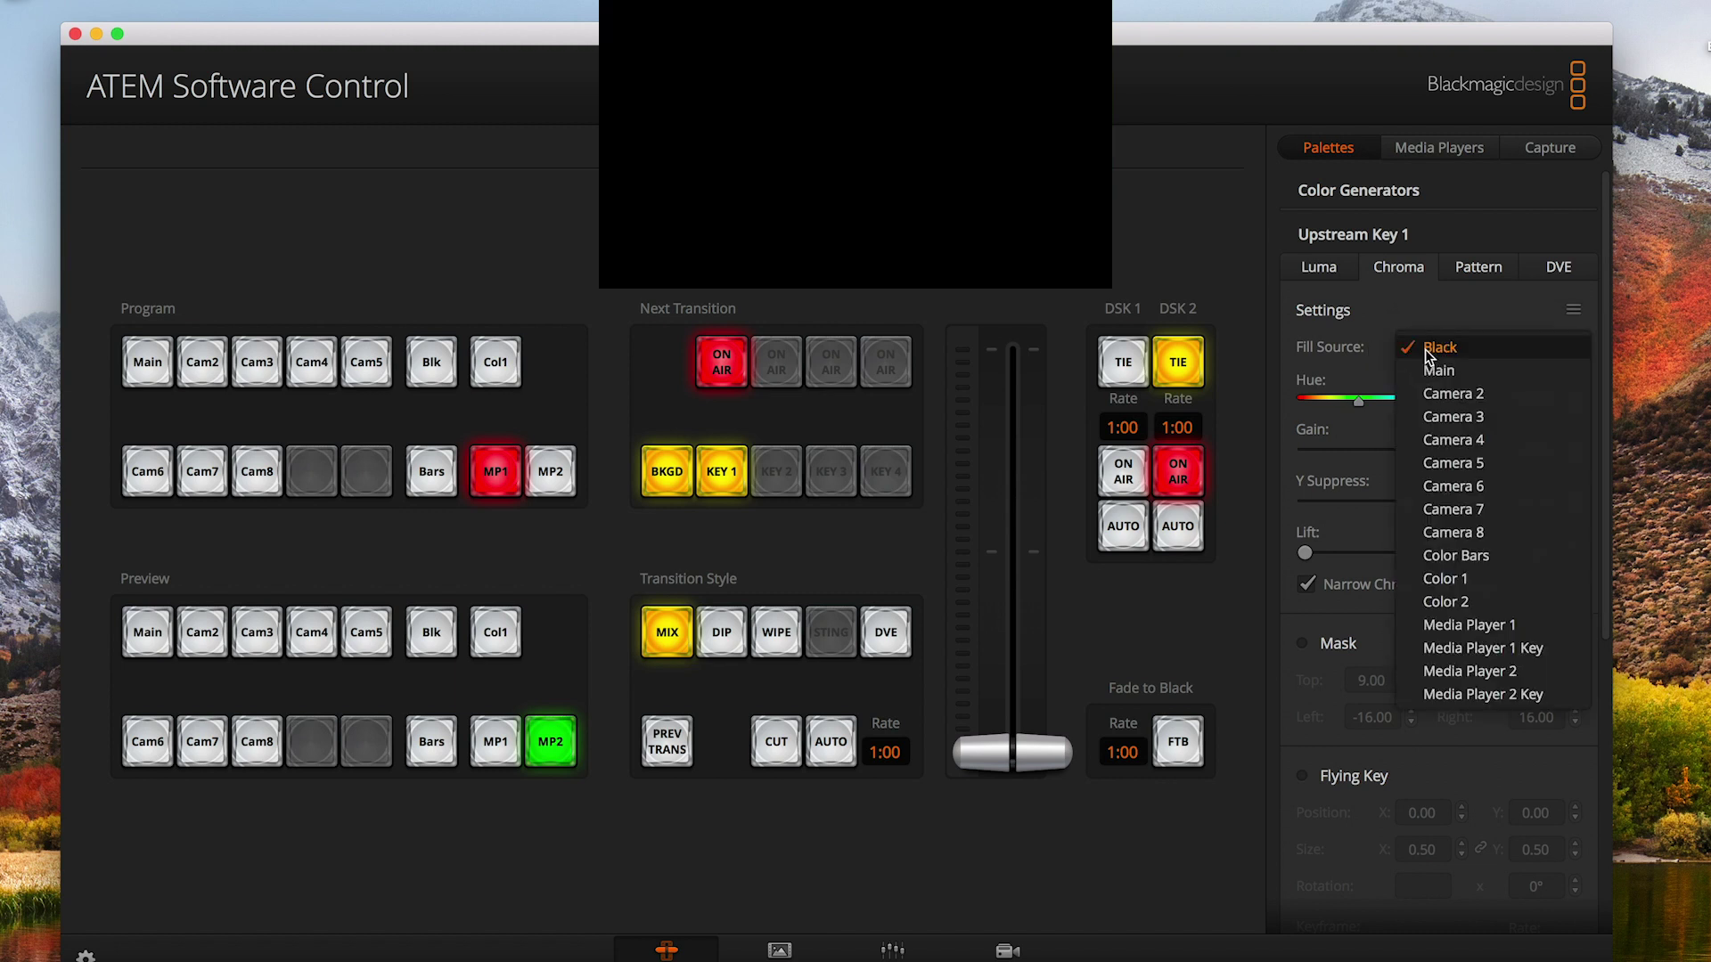
{"action": "left_click", "coordinate": [1430, 392]}
{"action": "left_click", "coordinate": [1442, 347]}
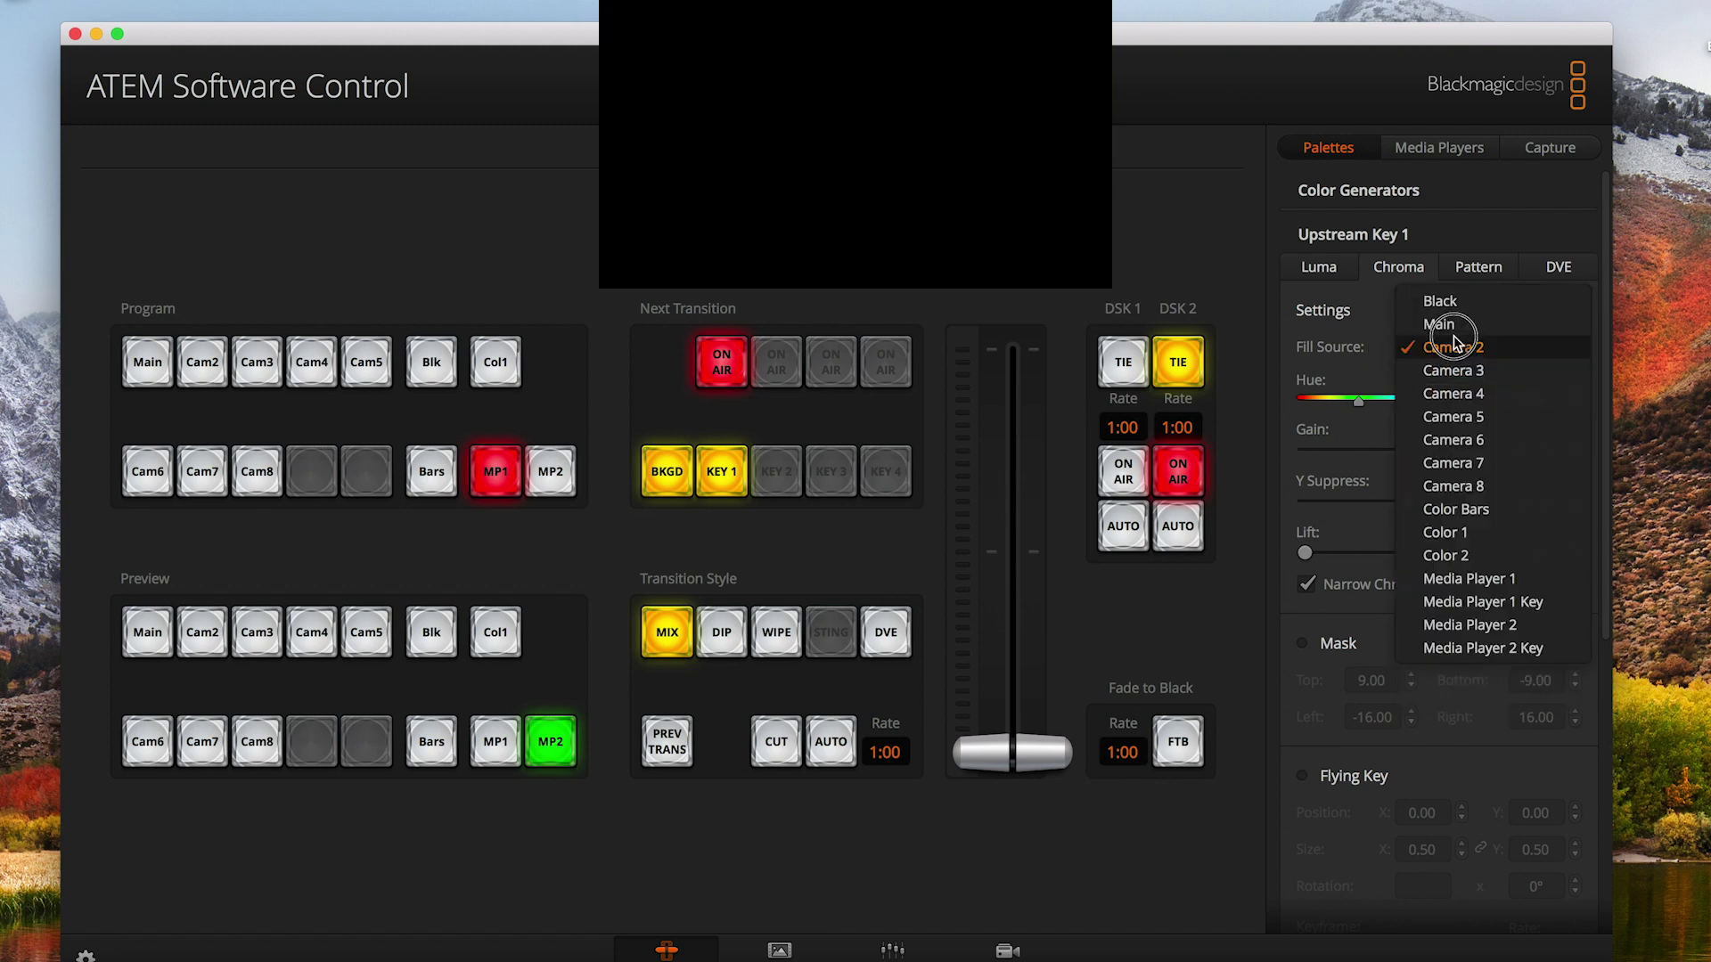
{"action": "left_click", "coordinate": [1453, 325]}
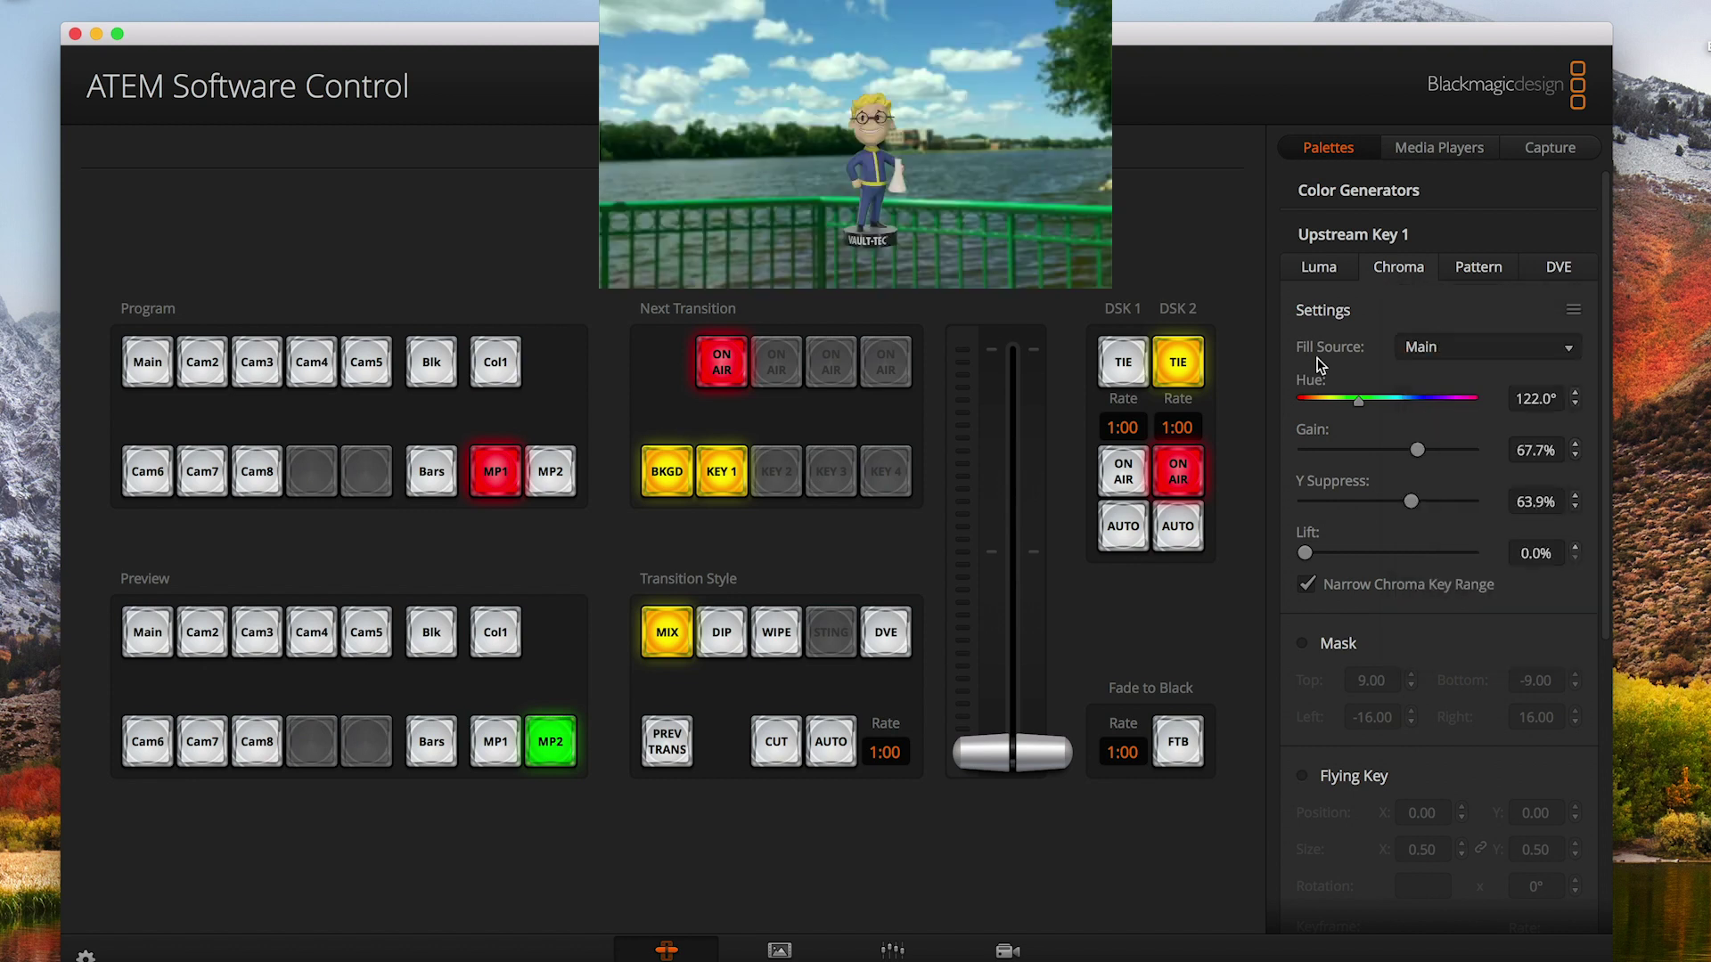
- Try Camera 7 and Camera 2 as the key fill, then settle back on Main
{"action": "left_click", "coordinate": [1543, 347]}
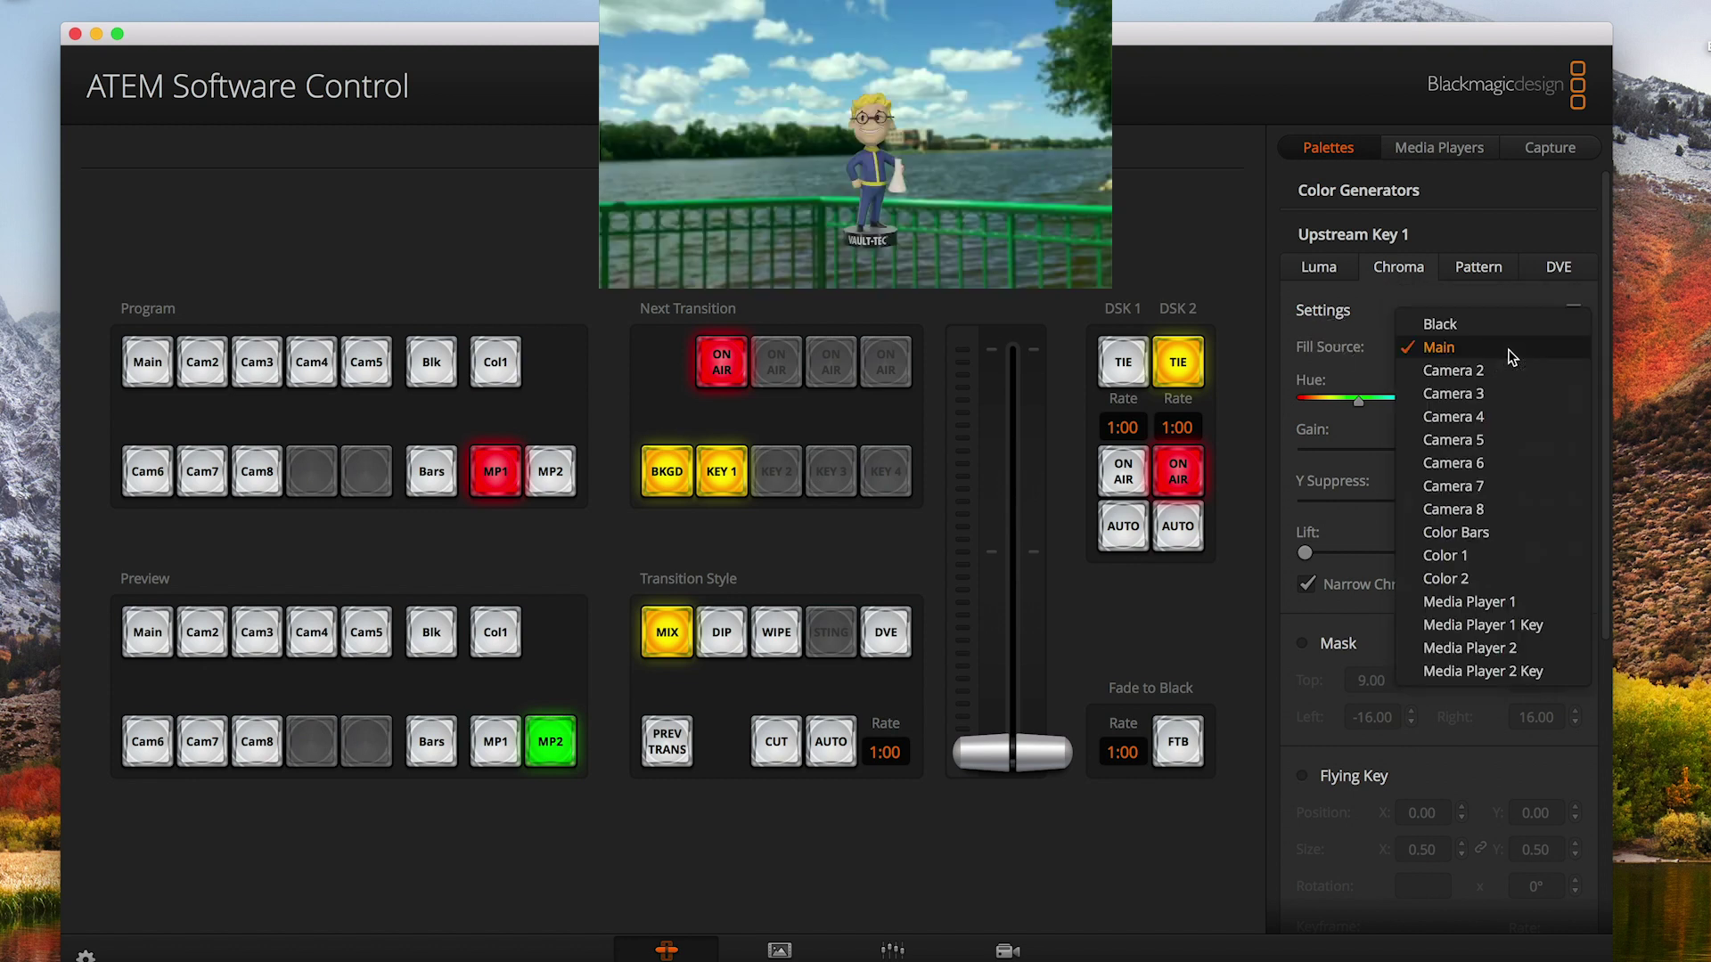
{"action": "left_click", "coordinate": [1466, 484]}
{"action": "left_click", "coordinate": [1458, 345]}
{"action": "left_click", "coordinate": [1452, 232]}
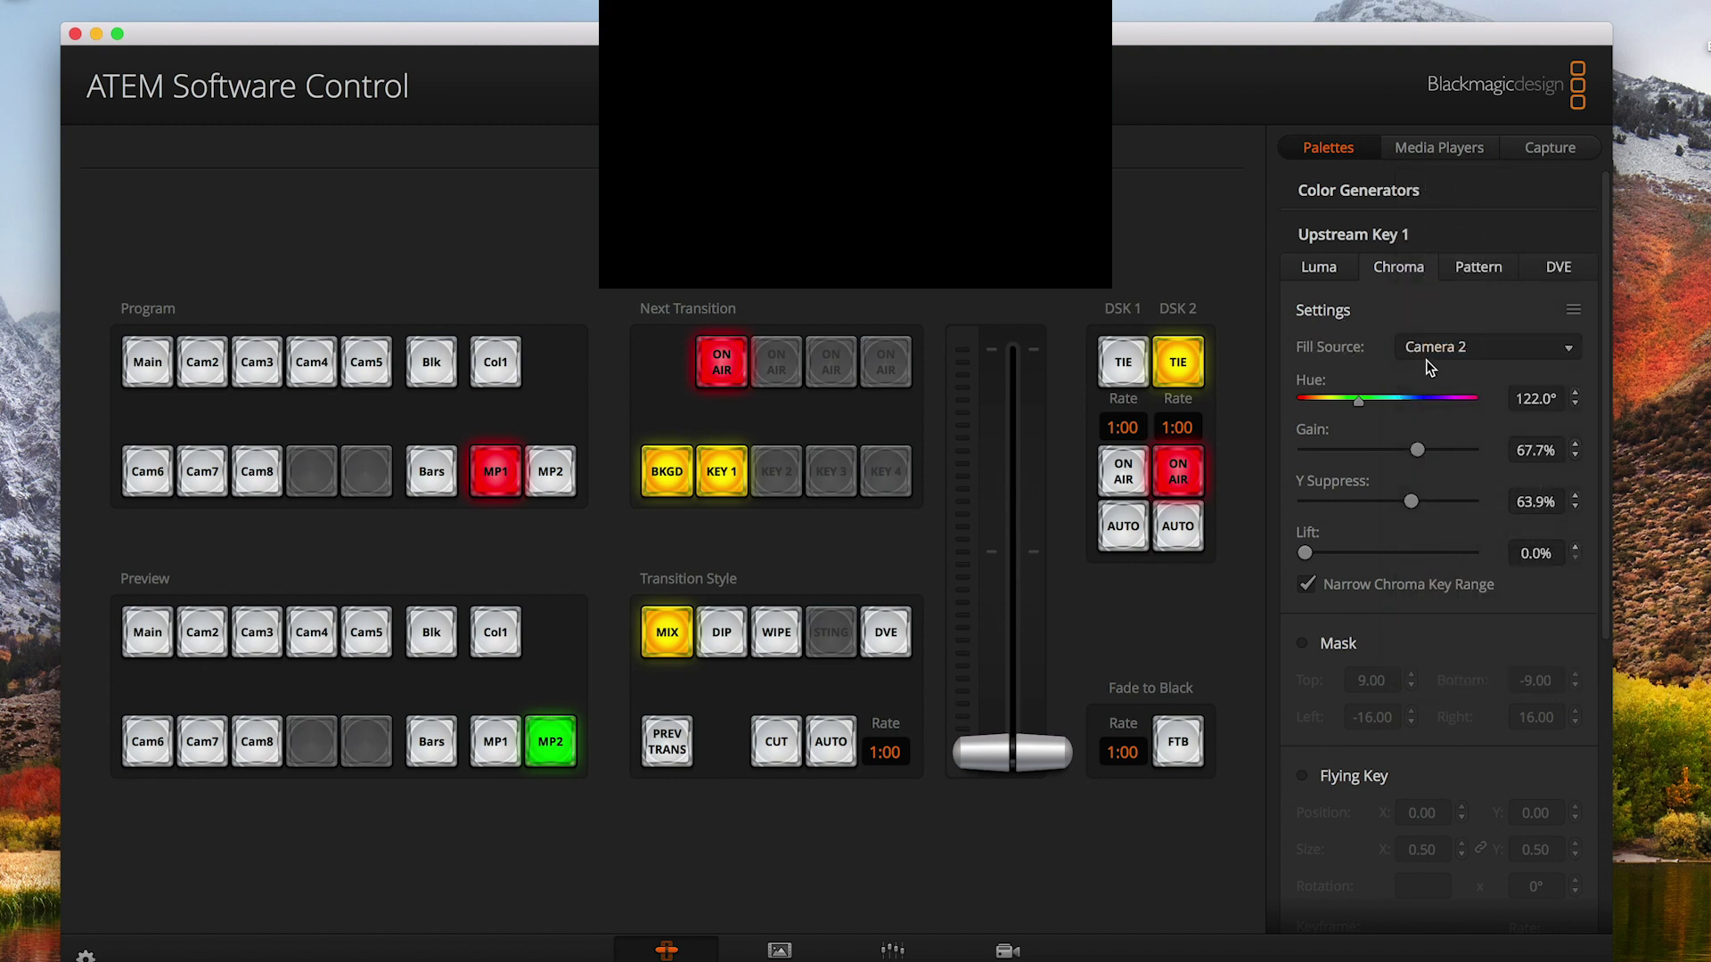
{"action": "left_click", "coordinate": [1439, 347]}
{"action": "left_click", "coordinate": [1438, 325]}
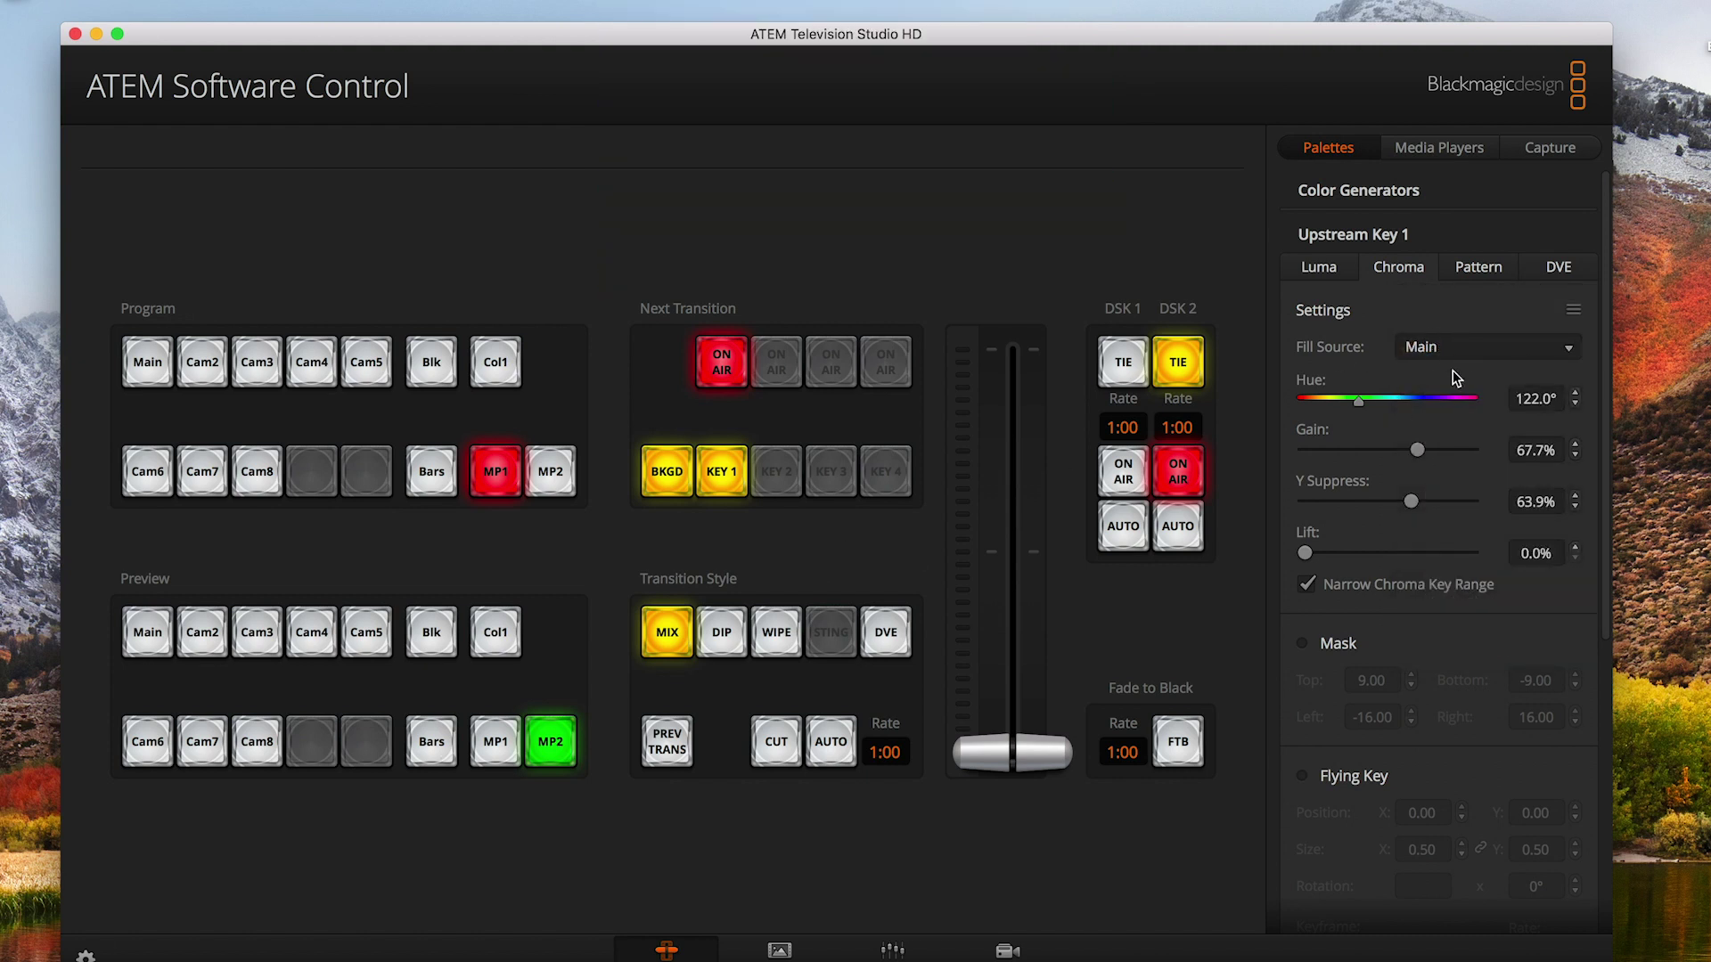
{"action": "left_click", "coordinate": [86, 955]}
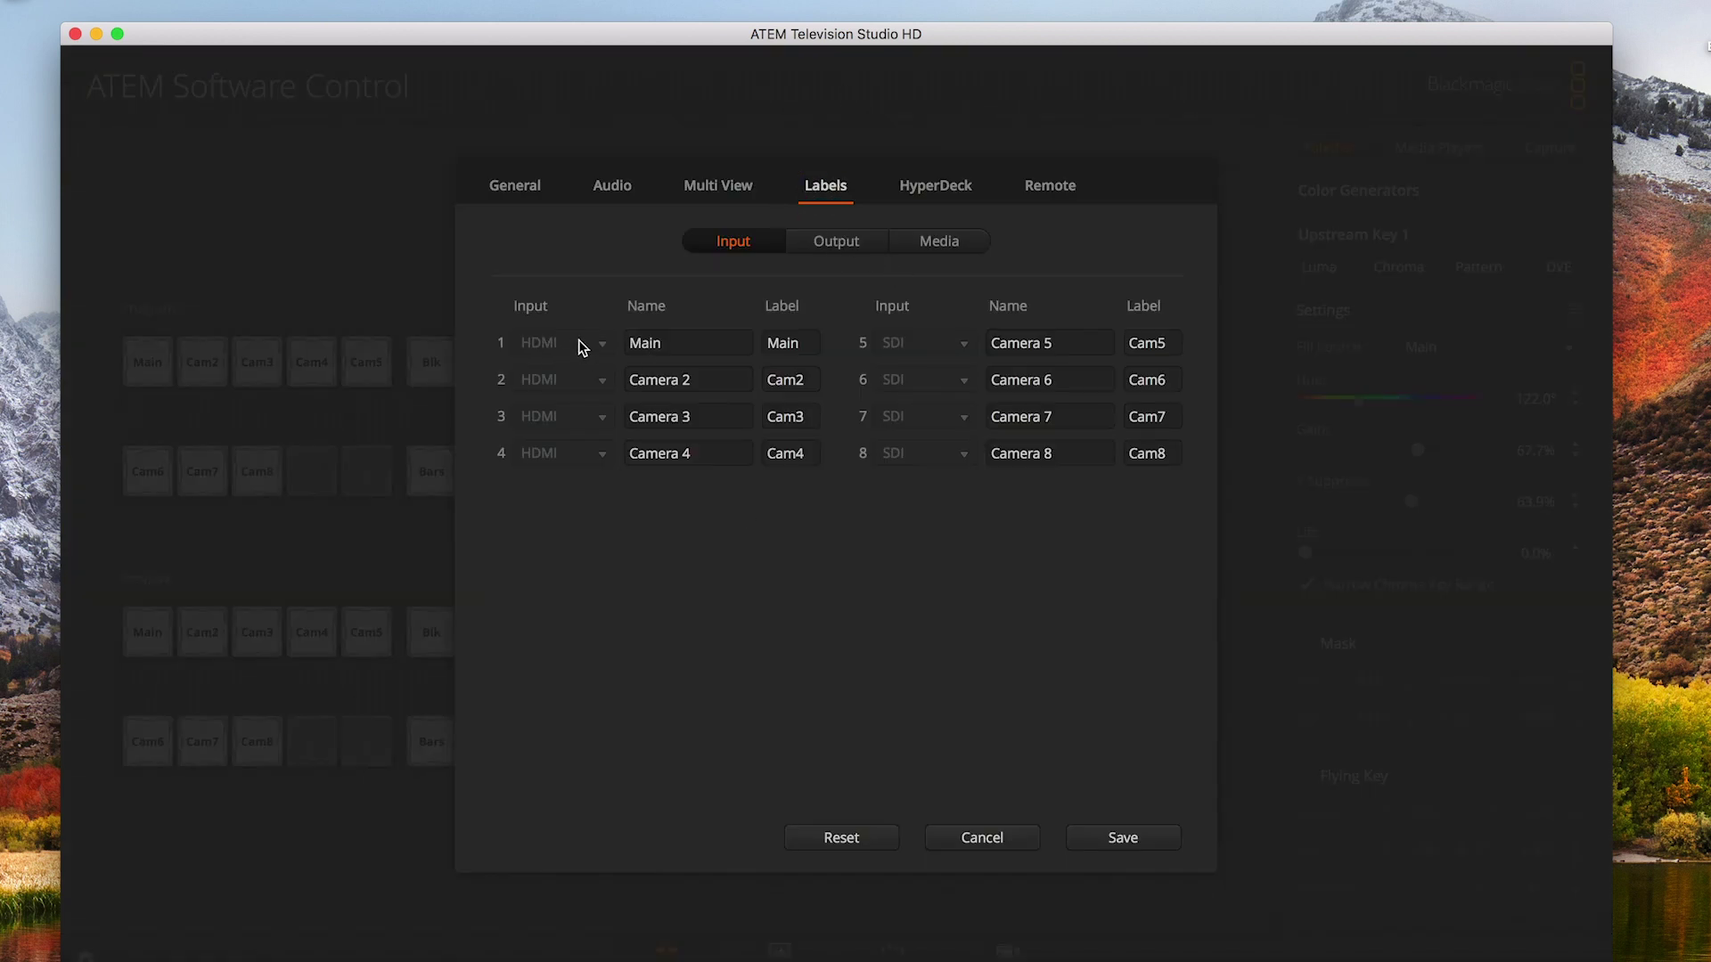
{"action": "left_click_drag", "start_coordinate": [634, 343], "coordinate": [707, 344]}
{"action": "key", "text": "Return"}
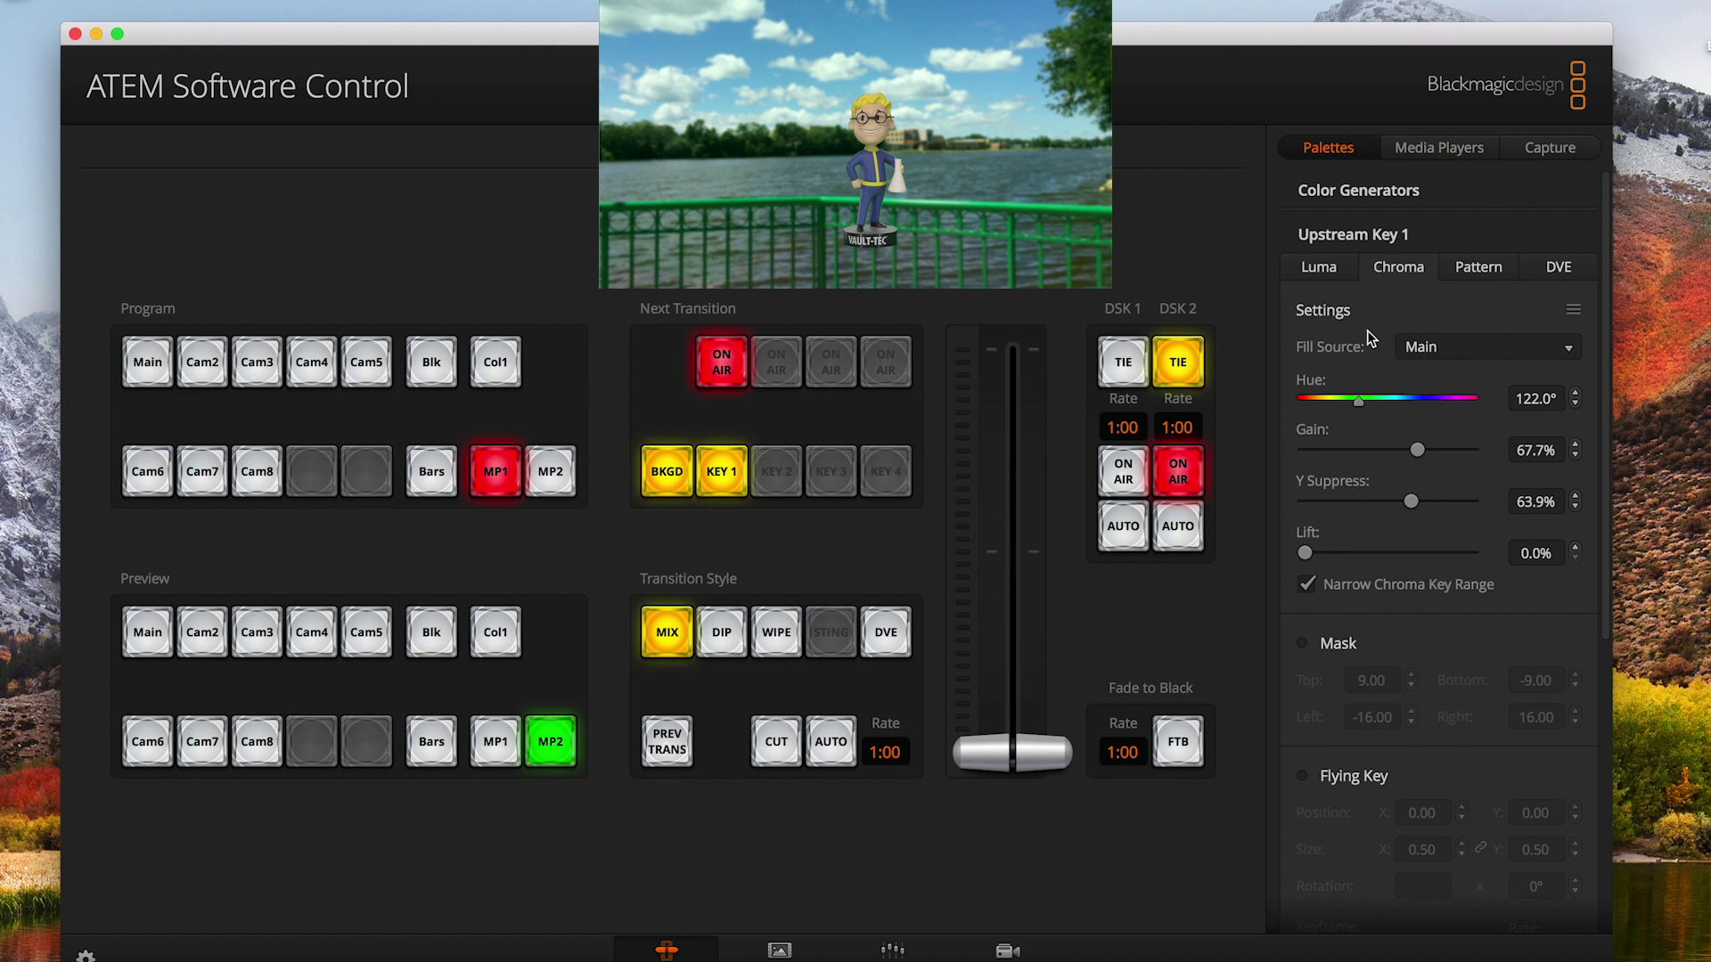
- Switch the key fill source to Camera 2 and back to Main
{"action": "left_click", "coordinate": [1453, 346]}
{"action": "left_click", "coordinate": [1453, 394]}
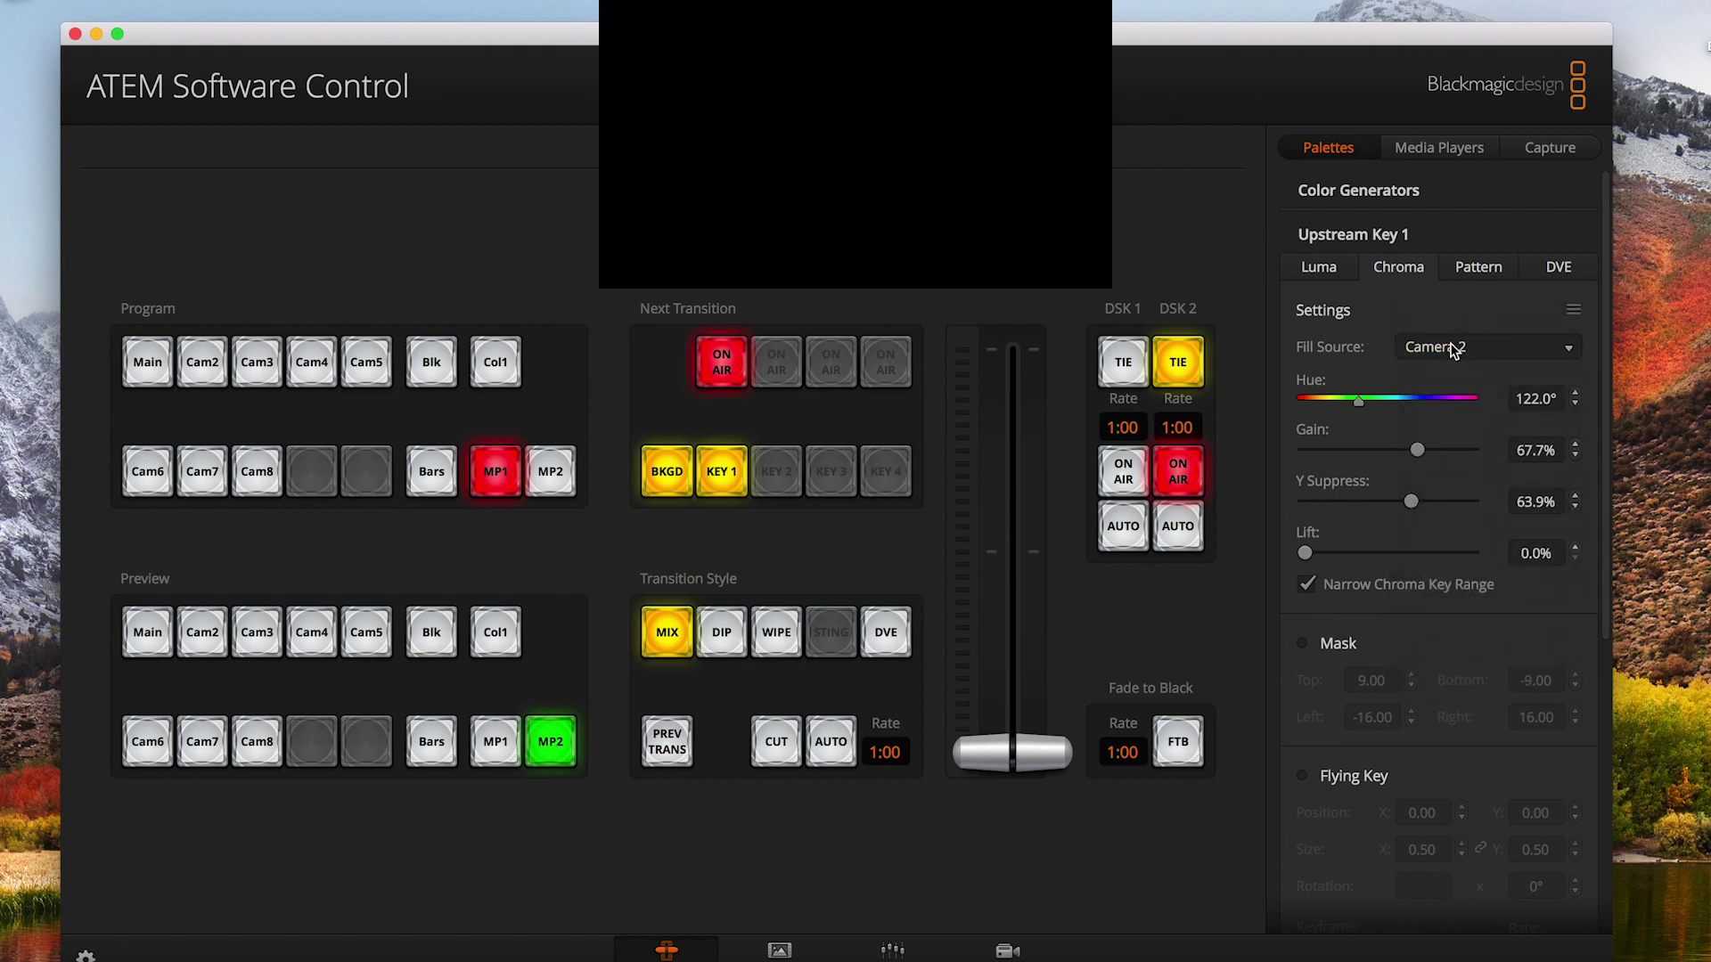
{"action": "left_click", "coordinate": [1453, 348]}
{"action": "left_click", "coordinate": [1449, 326]}
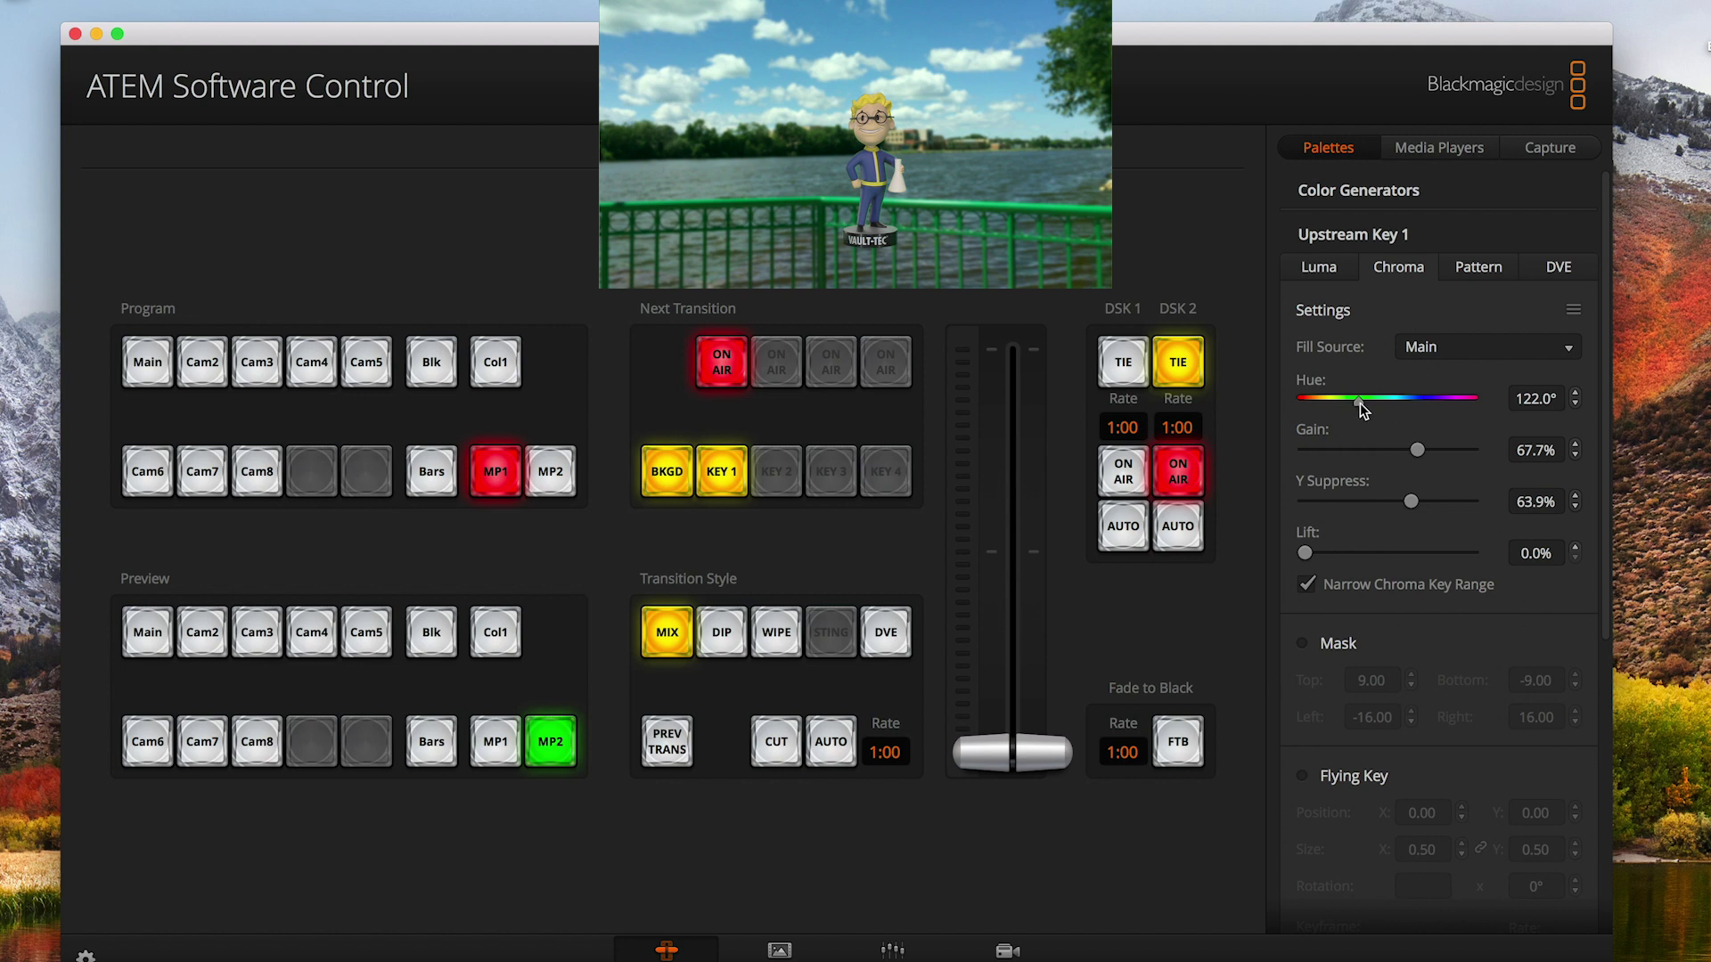
- Set the chroma key hue to exactly 122.0° after trying about 84.6°
{"action": "mouse_move", "coordinate": [1360, 402]}
{"action": "left_mouse_down"}
{"action": "mouse_move", "coordinate": [1340, 405]}
{"action": "mouse_move", "coordinate": [1373, 416]}
{"action": "mouse_move", "coordinate": [1311, 410]}
{"action": "mouse_move", "coordinate": [1482, 419]}
{"action": "mouse_move", "coordinate": [1366, 419]}
{"action": "left_mouse_up"}
{"action": "left_click", "coordinate": [1536, 398]}
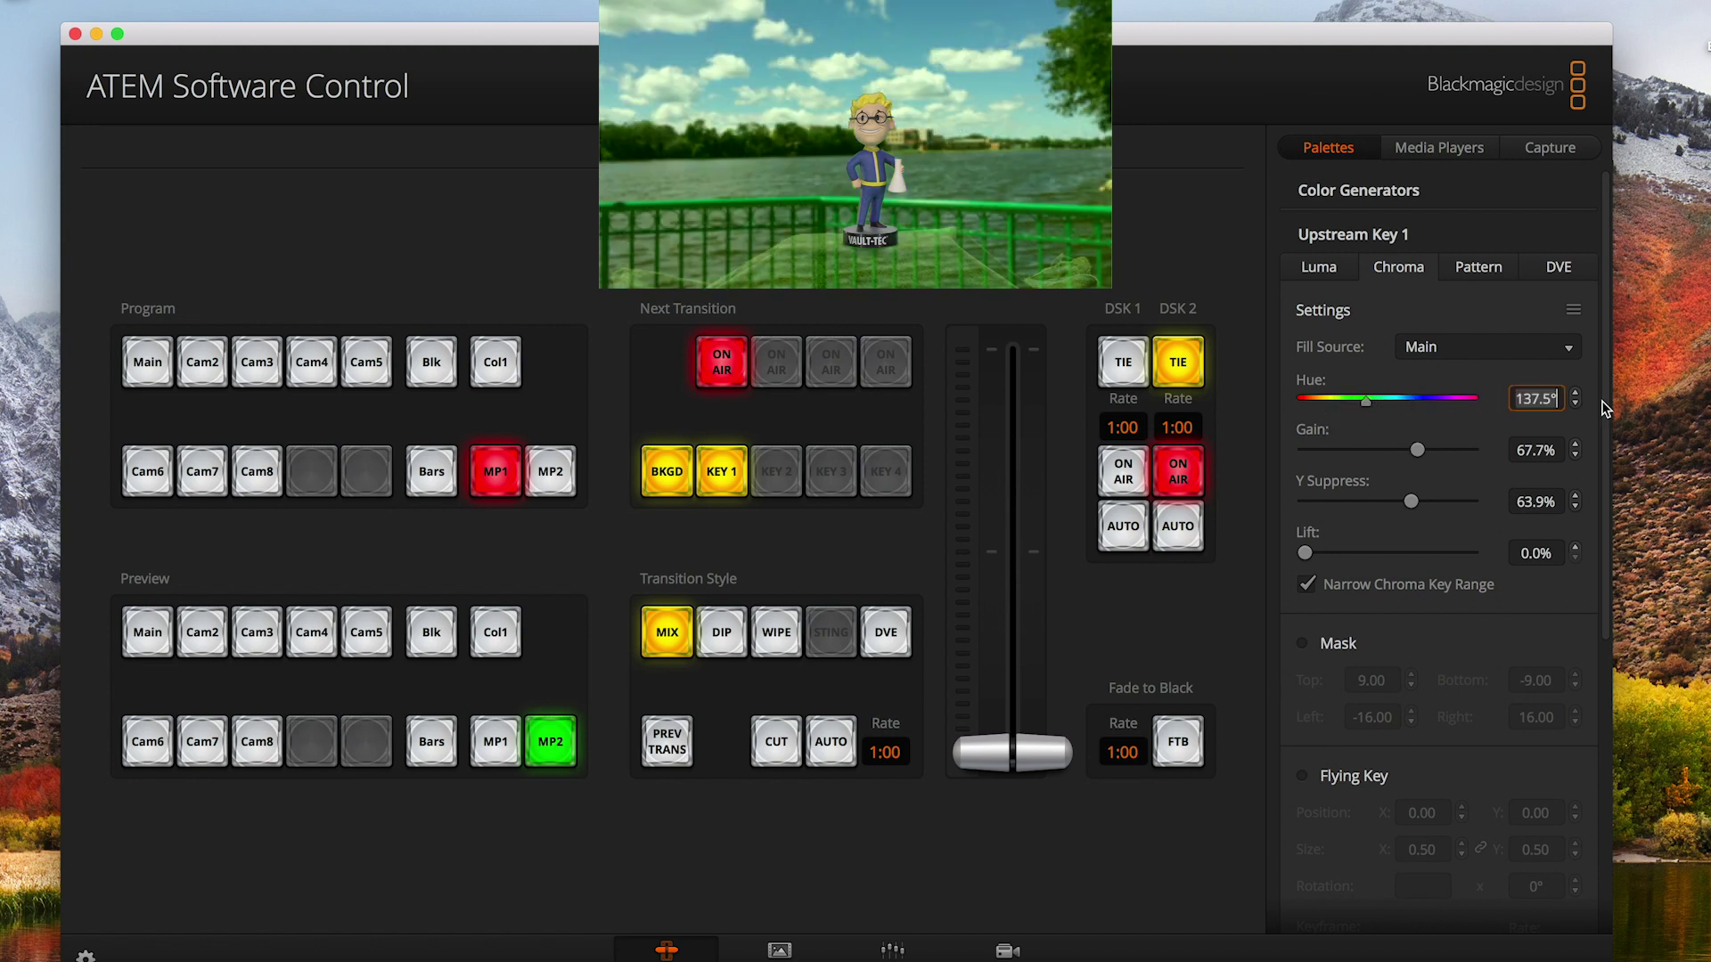
{"action": "type", "text": "122"}
{"action": "key", "text": "Return"}
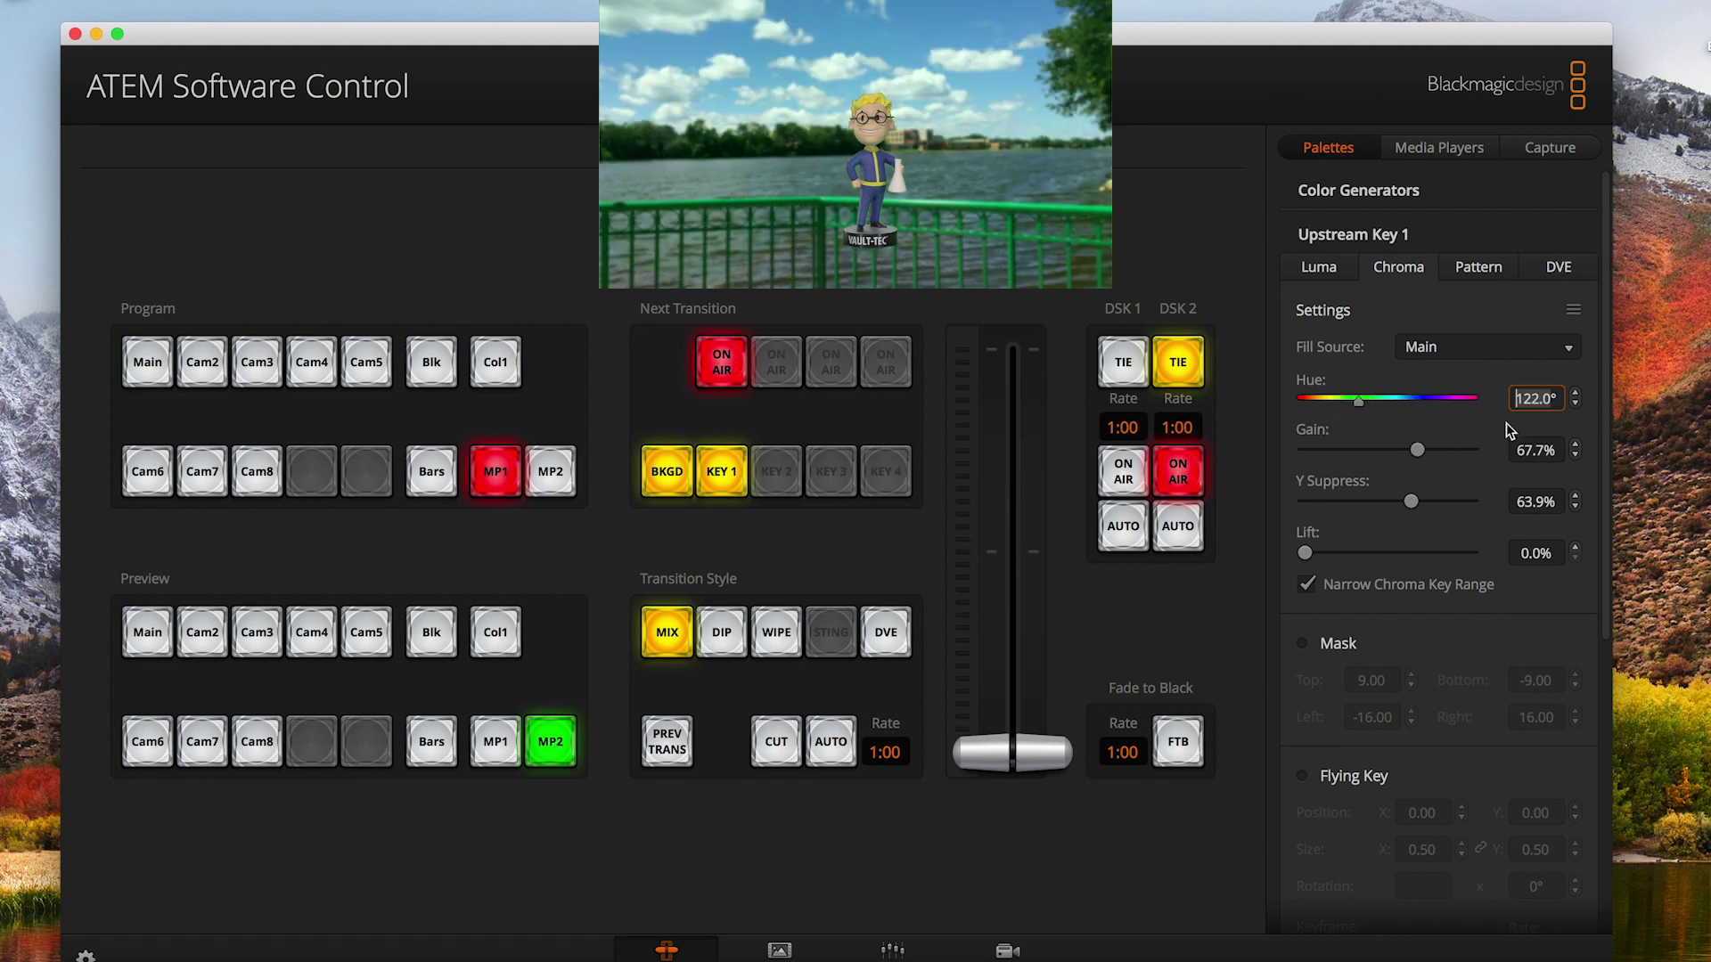
{"action": "left_click", "coordinate": [1338, 426]}
- Settle the chroma key at Gain 65.2%, Y Suppress 62.0%, Lift 0.0%, Narrow Chroma Key Range off
{"action": "left_click_drag", "start_coordinate": [1424, 459], "coordinate": [1410, 521]}
{"action": "left_click_drag", "start_coordinate": [1306, 554], "coordinate": [1359, 554]}
{"action": "mouse_move", "coordinate": [1407, 502]}
{"action": "left_mouse_down"}
{"action": "mouse_move", "coordinate": [1348, 508]}
{"action": "mouse_move", "coordinate": [1415, 515]}
{"action": "mouse_move", "coordinate": [1355, 557]}
{"action": "mouse_move", "coordinate": [1276, 553]}
{"action": "mouse_move", "coordinate": [1407, 500]}
{"action": "left_mouse_up"}
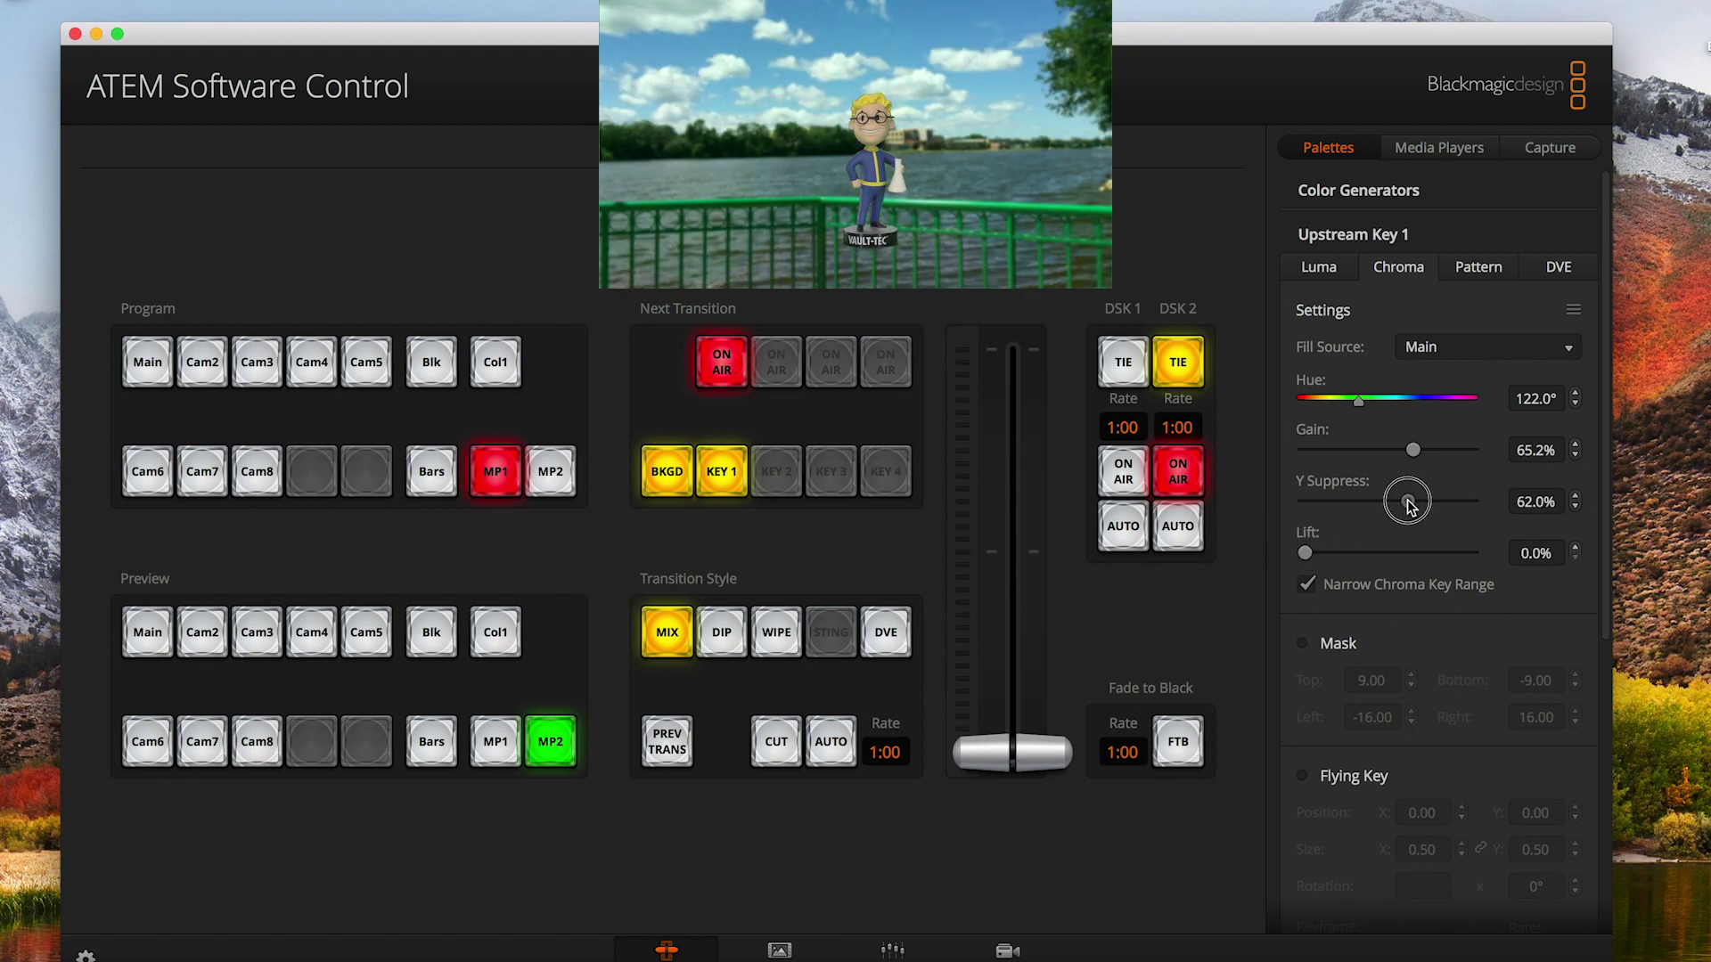
{"action": "left_click", "coordinate": [1308, 584]}
- Leave Narrow Chroma Key Range on after toggling it, and briefly trial the key mask
{"action": "left_click", "coordinate": [1308, 585]}
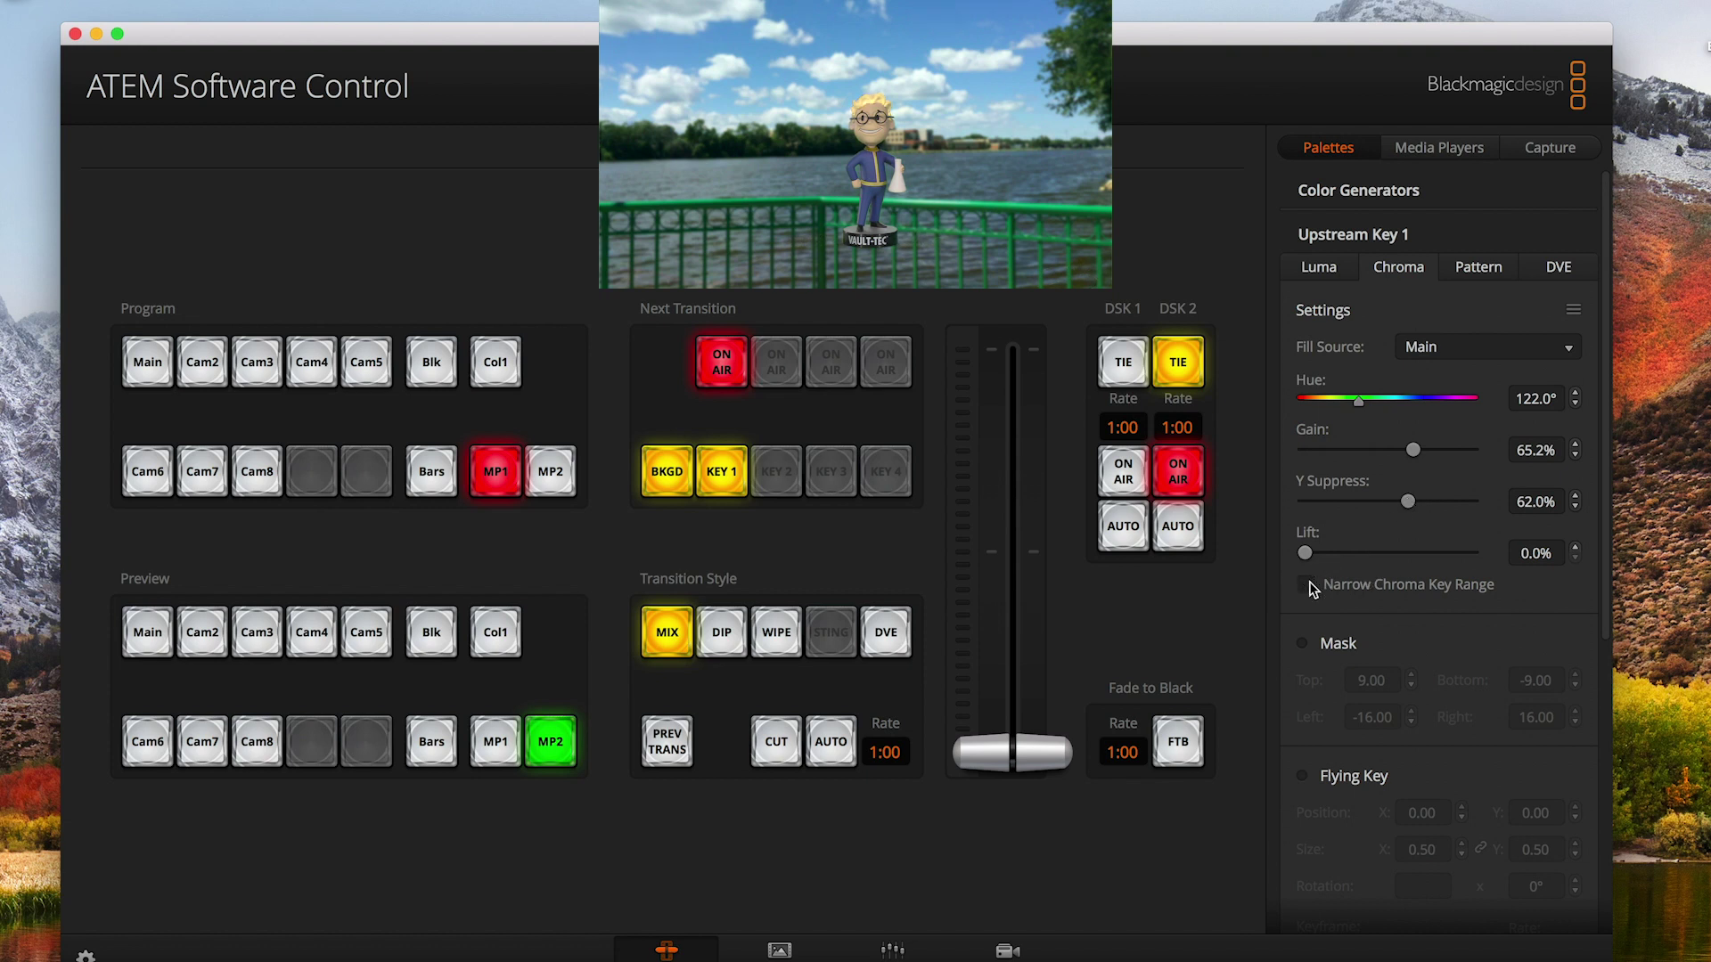
{"action": "scroll", "coordinate": [1383, 586], "scroll_direction": "down", "scroll_amount": 5}
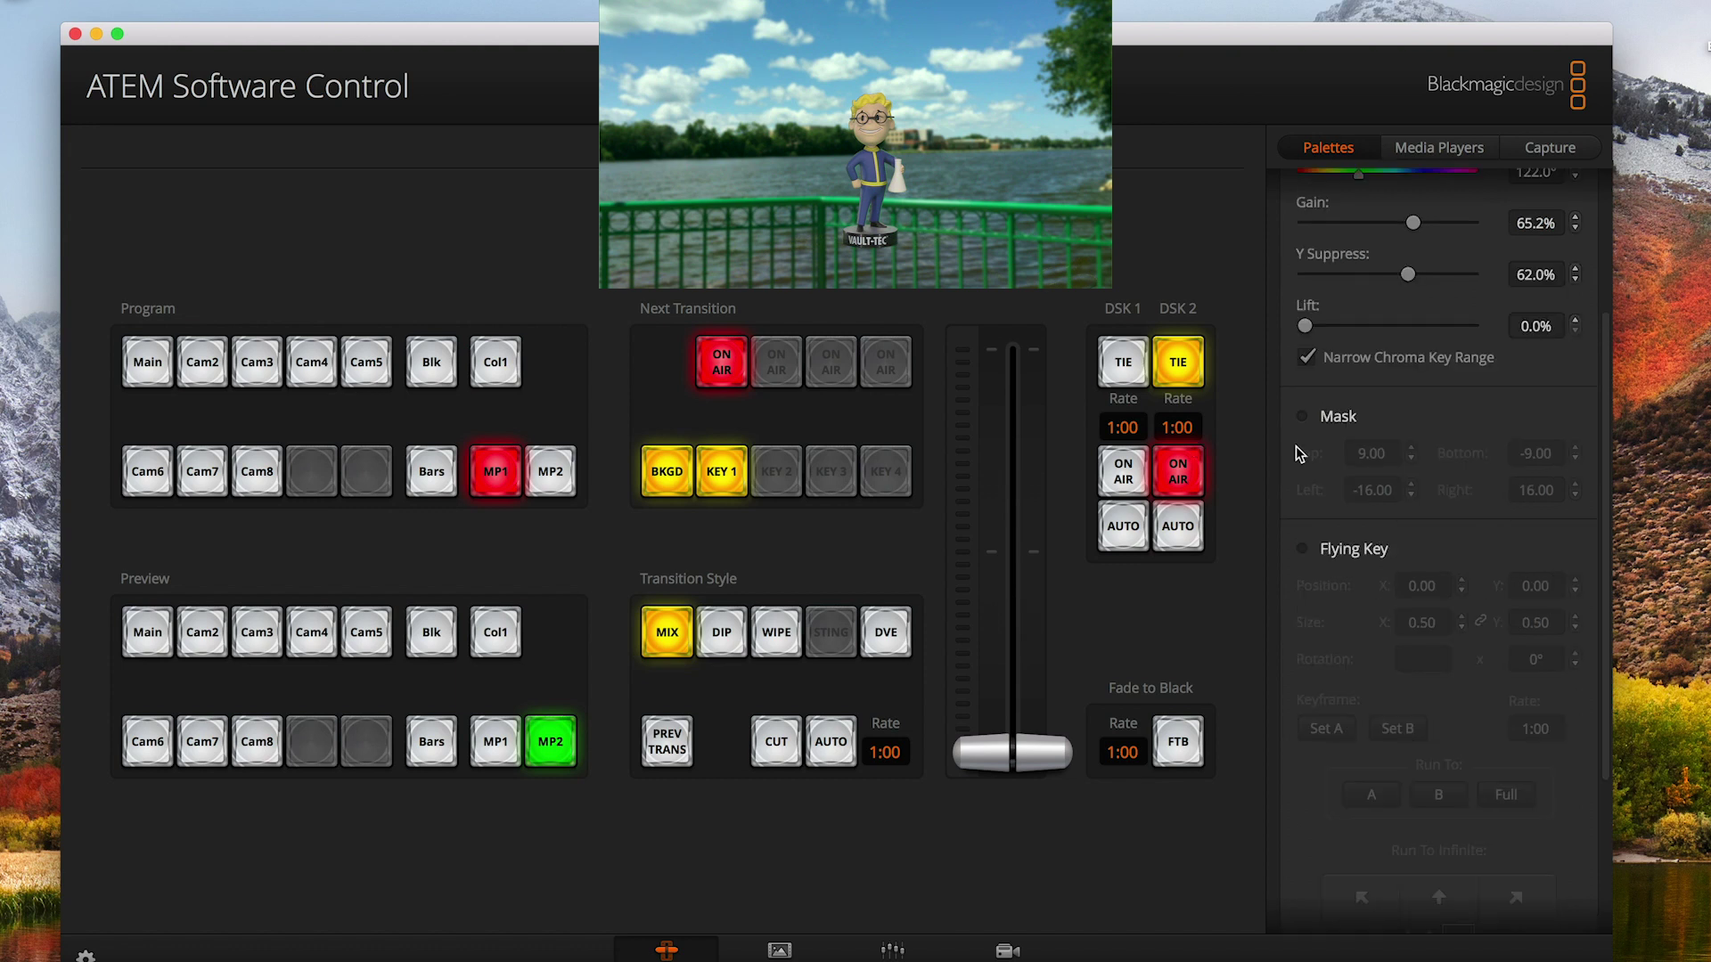
{"action": "left_click", "coordinate": [1308, 358]}
{"action": "left_click", "coordinate": [1309, 358]}
{"action": "left_click", "coordinate": [1308, 358]}
{"action": "left_click", "coordinate": [1308, 358]}
{"action": "left_click", "coordinate": [1302, 416]}
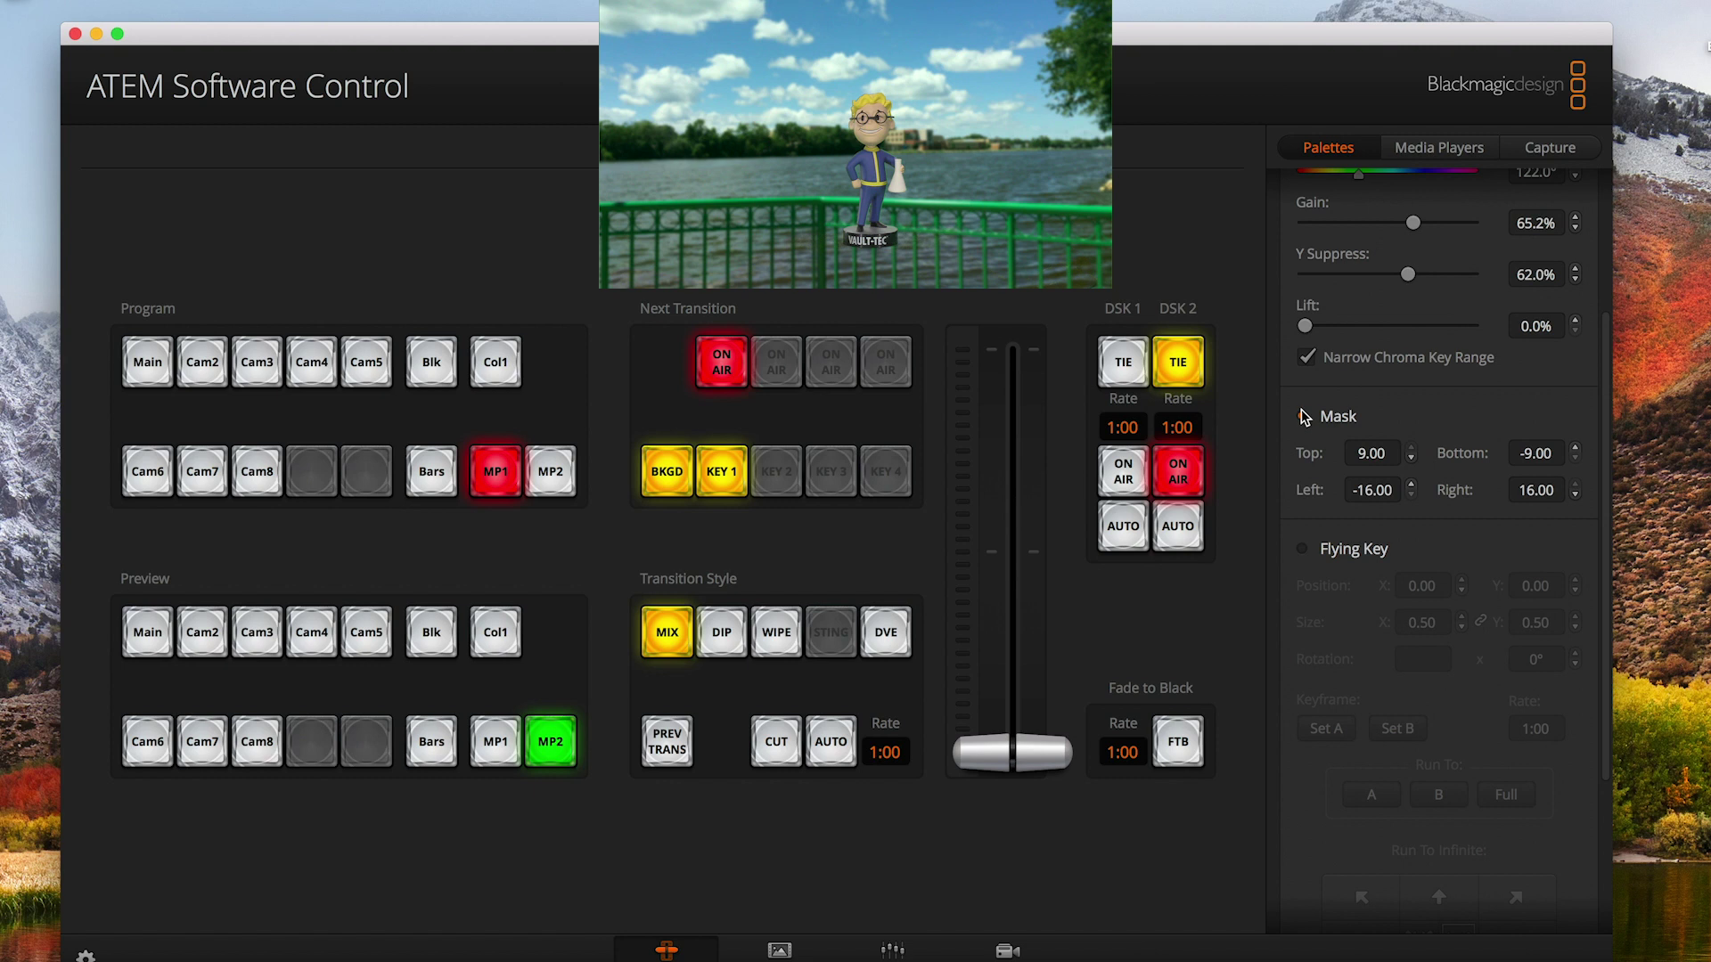
{"action": "left_click", "coordinate": [1302, 415]}
- Enable the flying key and set the keyed figure's size to 0.75
{"action": "scroll", "coordinate": [1367, 403], "scroll_direction": "down", "scroll_amount": 5}
{"action": "scroll", "coordinate": [1327, 343], "scroll_direction": "up", "scroll_amount": 2}
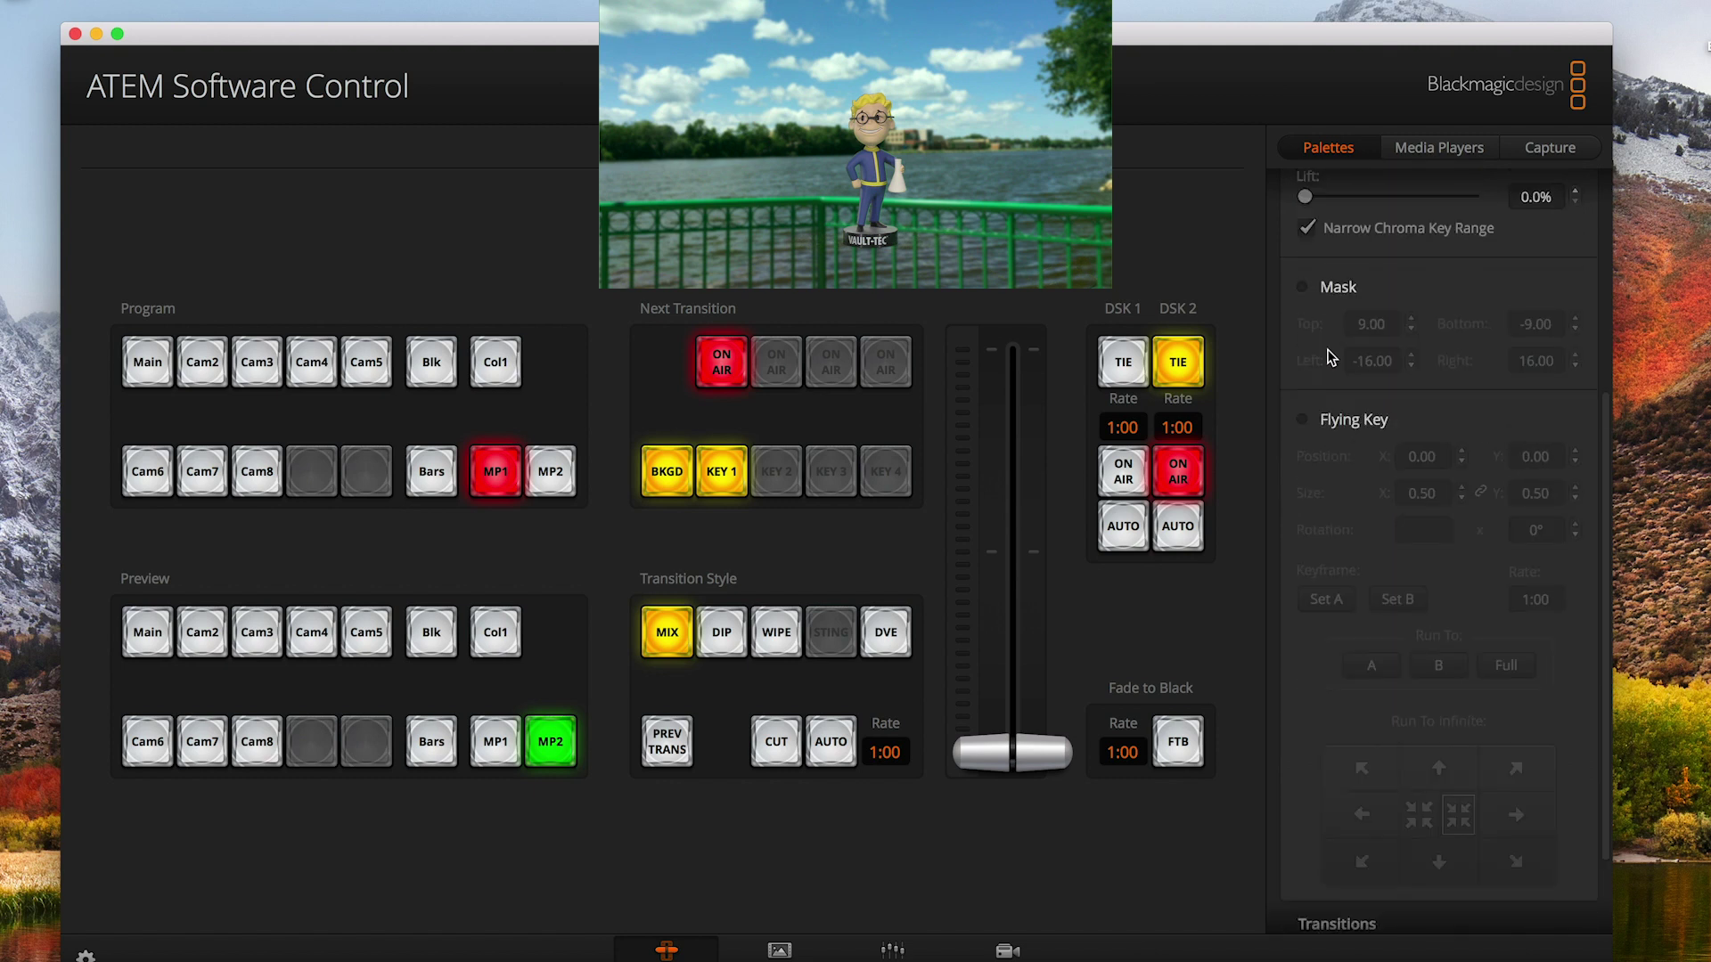
{"action": "scroll", "coordinate": [1301, 323], "scroll_direction": "down", "scroll_amount": 2}
{"action": "left_click", "coordinate": [1302, 306]}
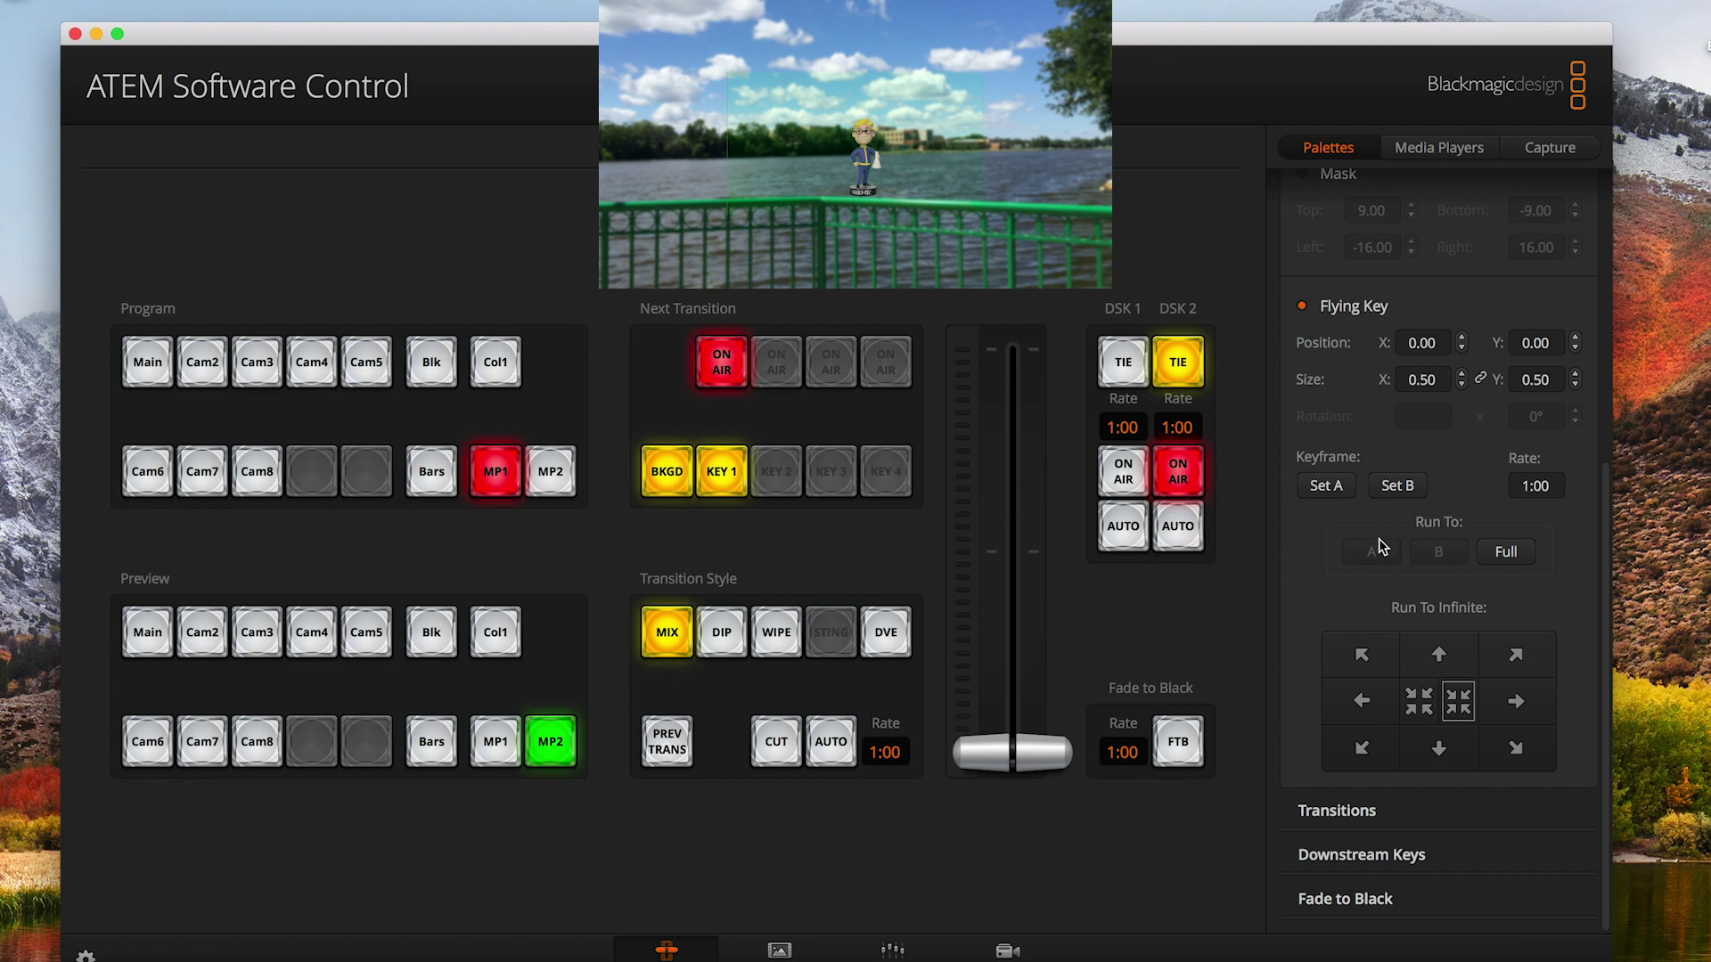
{"action": "scroll", "coordinate": [1407, 493], "scroll_direction": "up", "scroll_amount": 2}
{"action": "left_click_drag", "start_coordinate": [1409, 450], "coordinate": [1377, 494]}
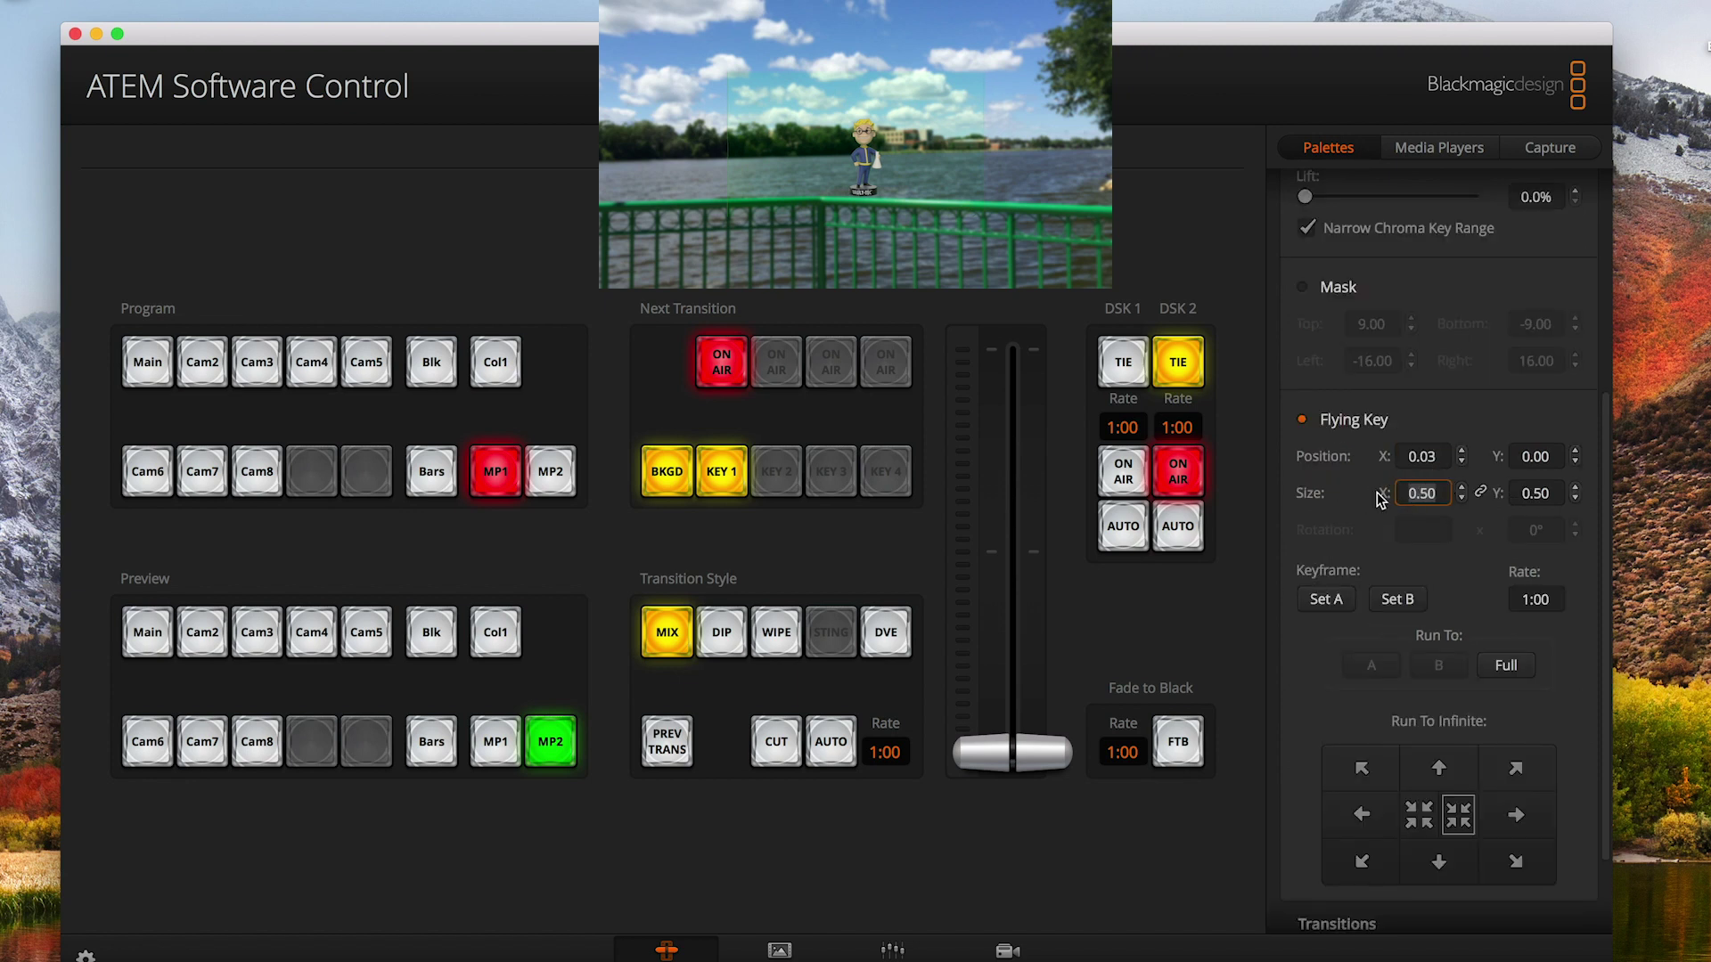
{"action": "key", "text": "BackSpace"}
{"action": "left_click", "coordinate": [1542, 493]}
- Position the flying key at X 10.00 and Y 5.00
{"action": "left_click", "coordinate": [1448, 456]}
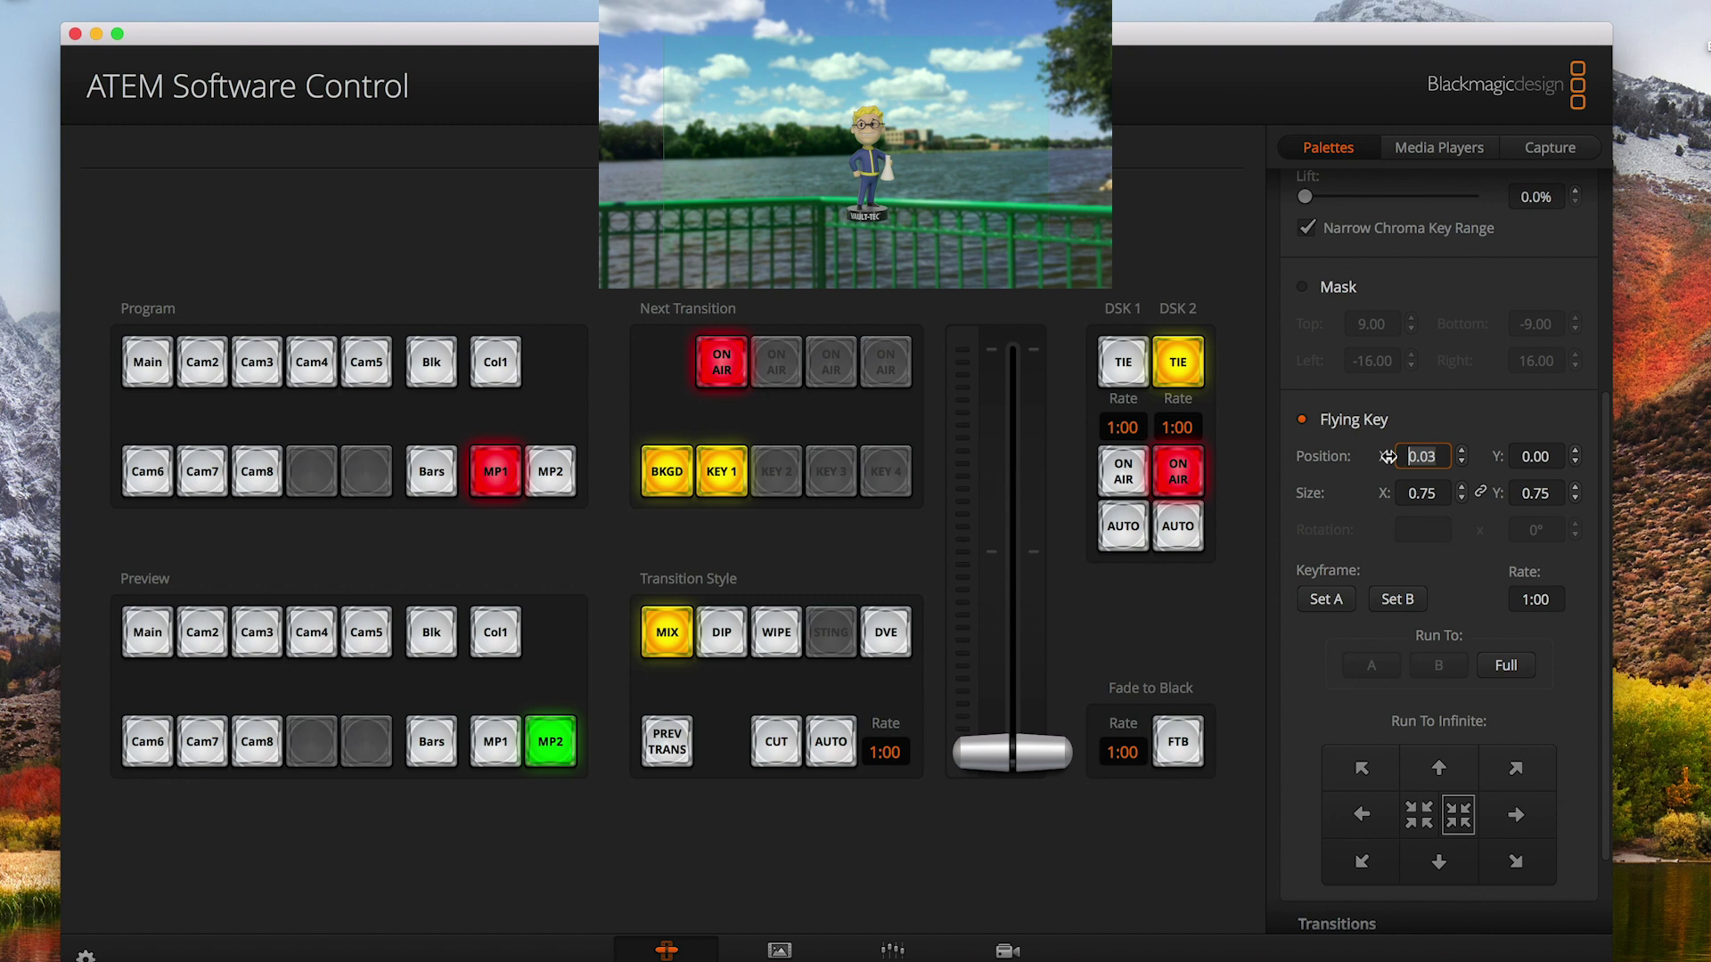
{"action": "type", "text": ".5"}
{"action": "key", "text": "Return"}
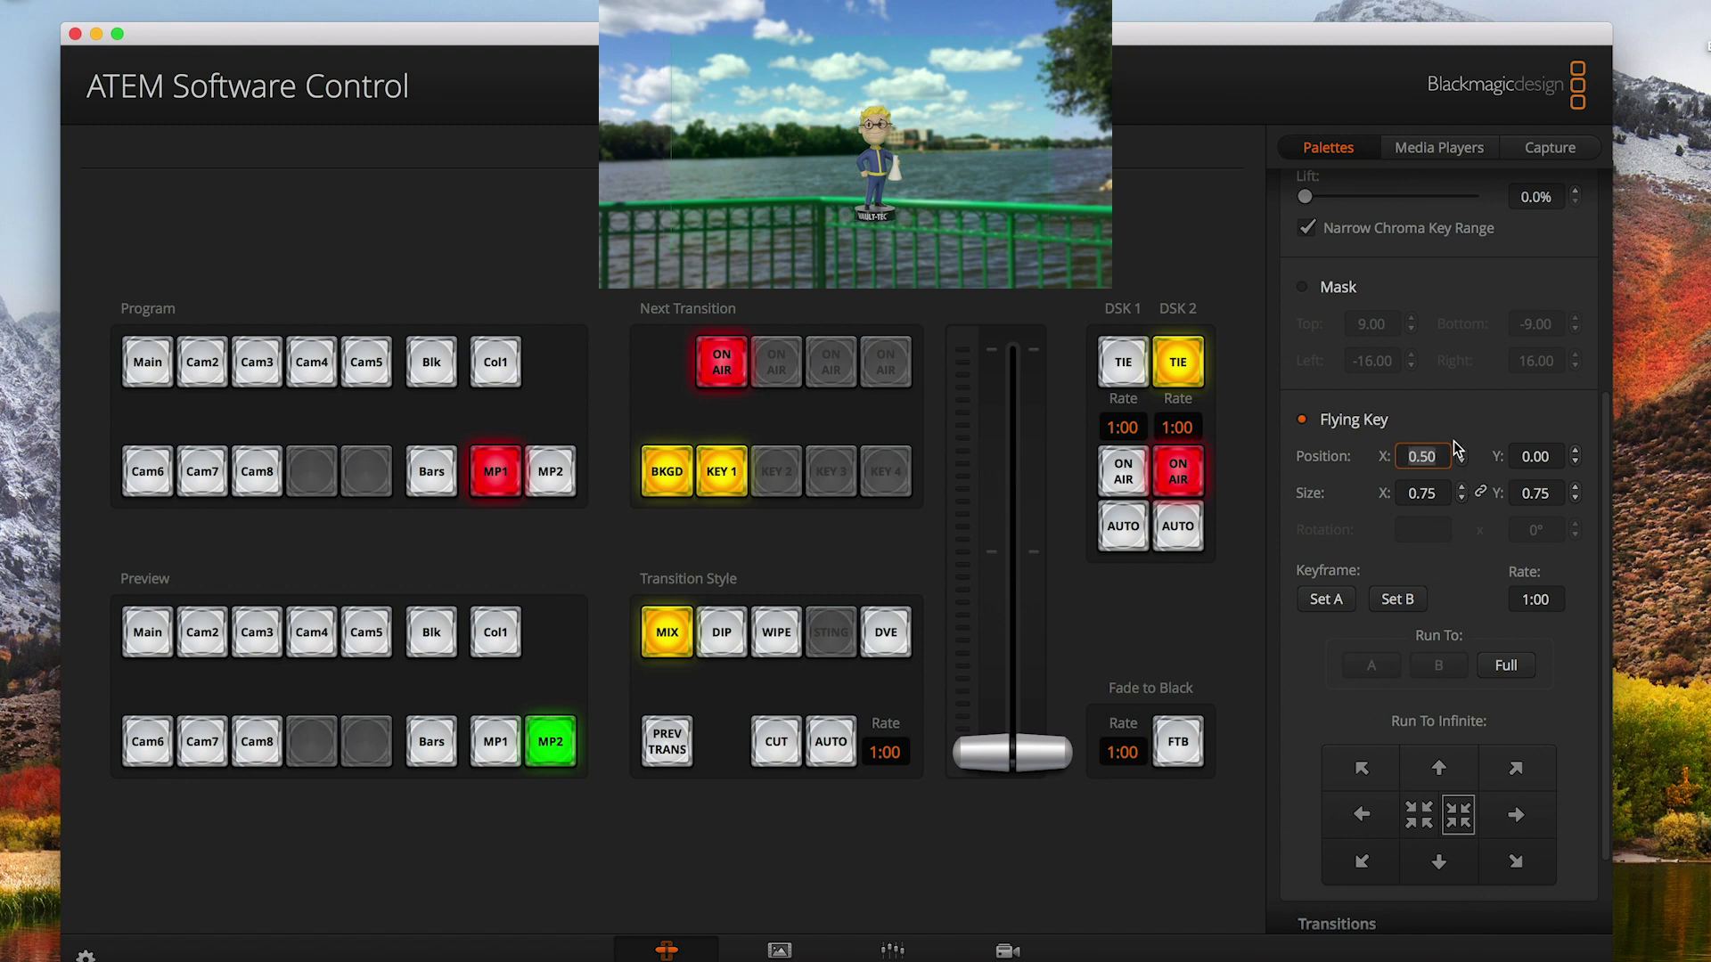
{"action": "type", "text": "5"}
{"action": "key", "text": "Return"}
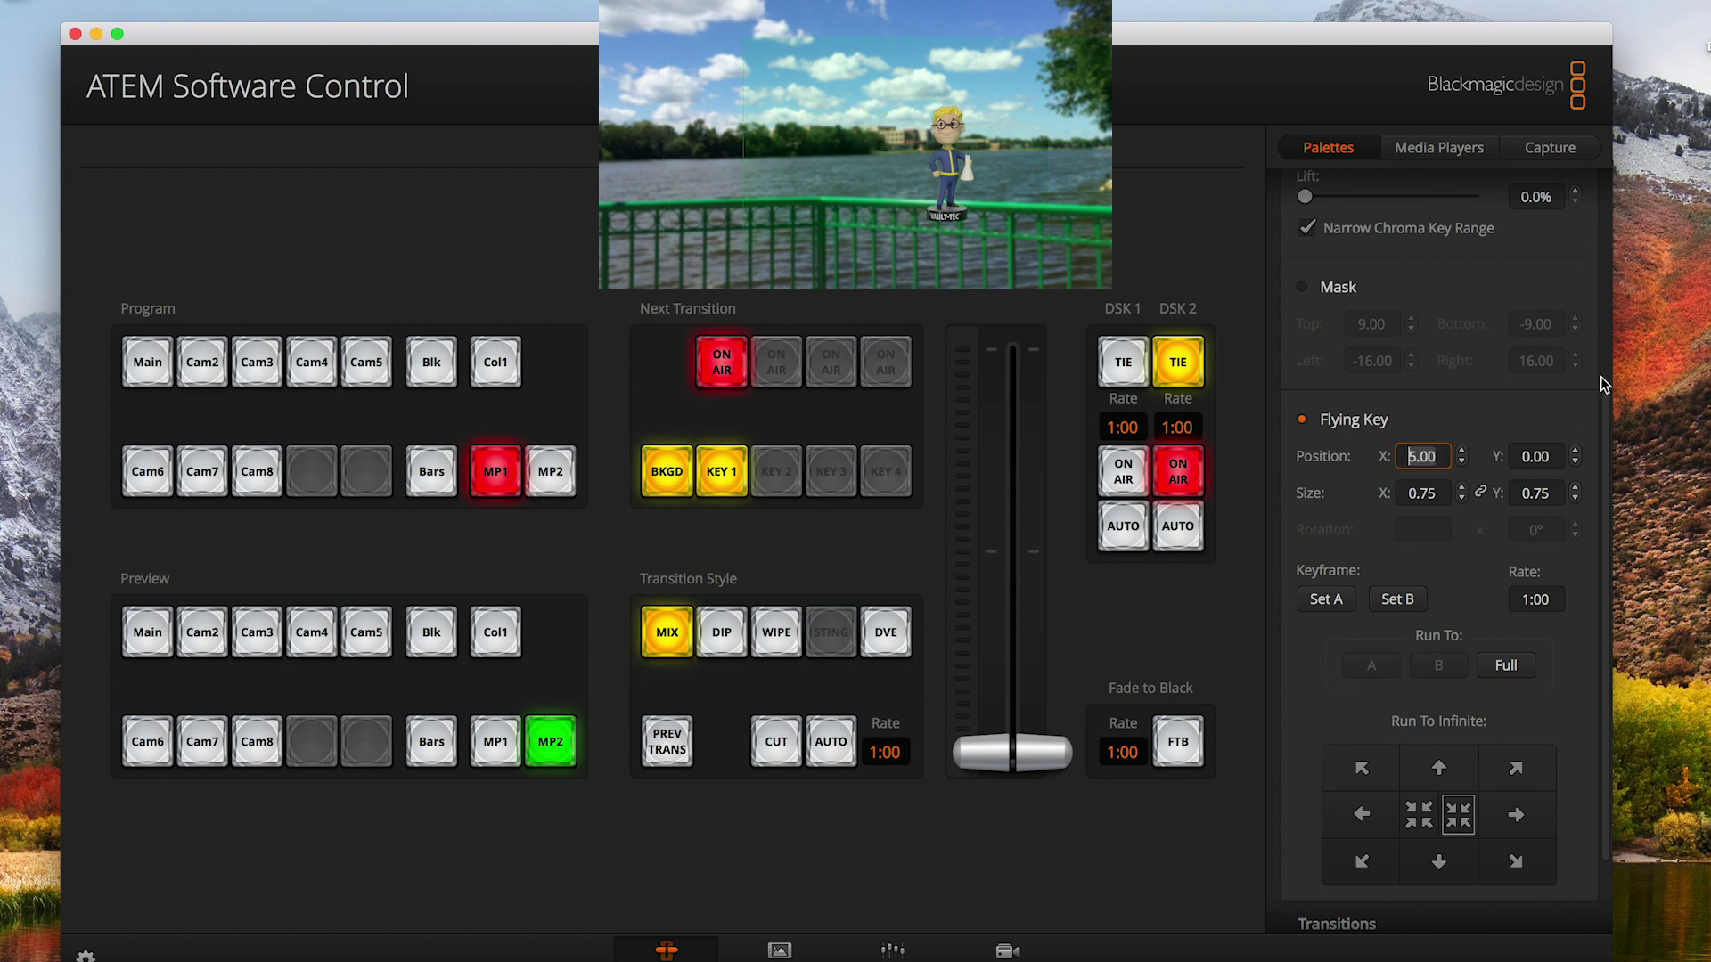
{"action": "key", "text": "Tab"}
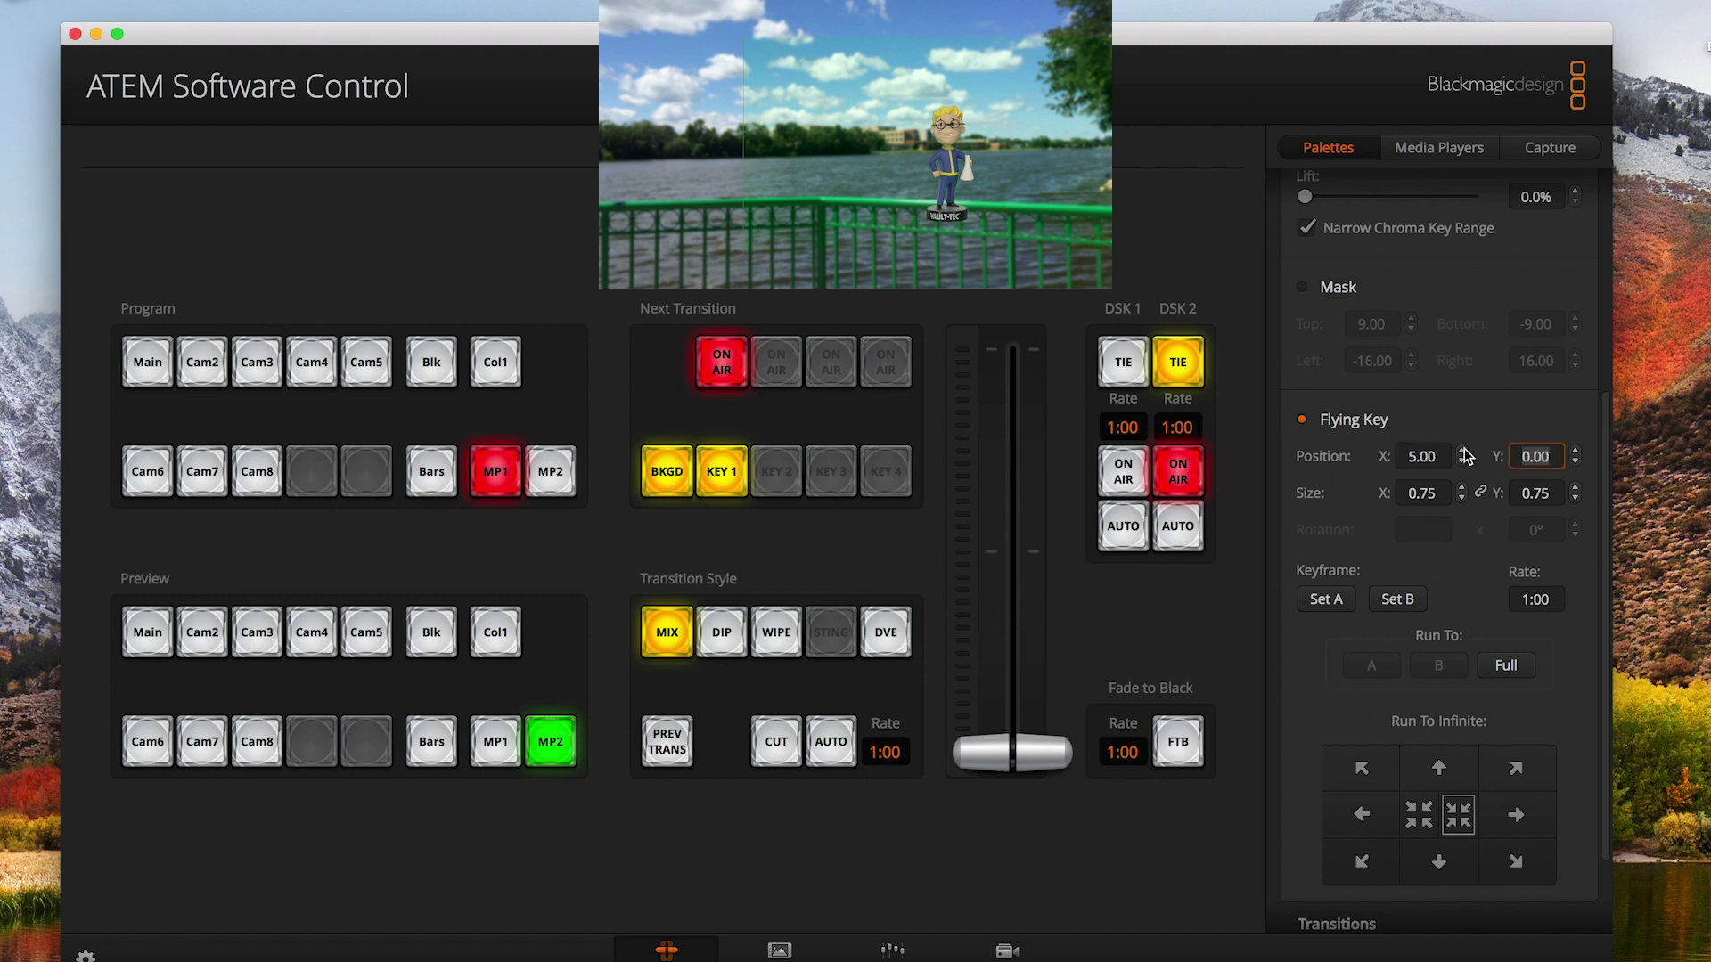
{"action": "type", "text": "5"}
{"action": "key", "text": "Return"}
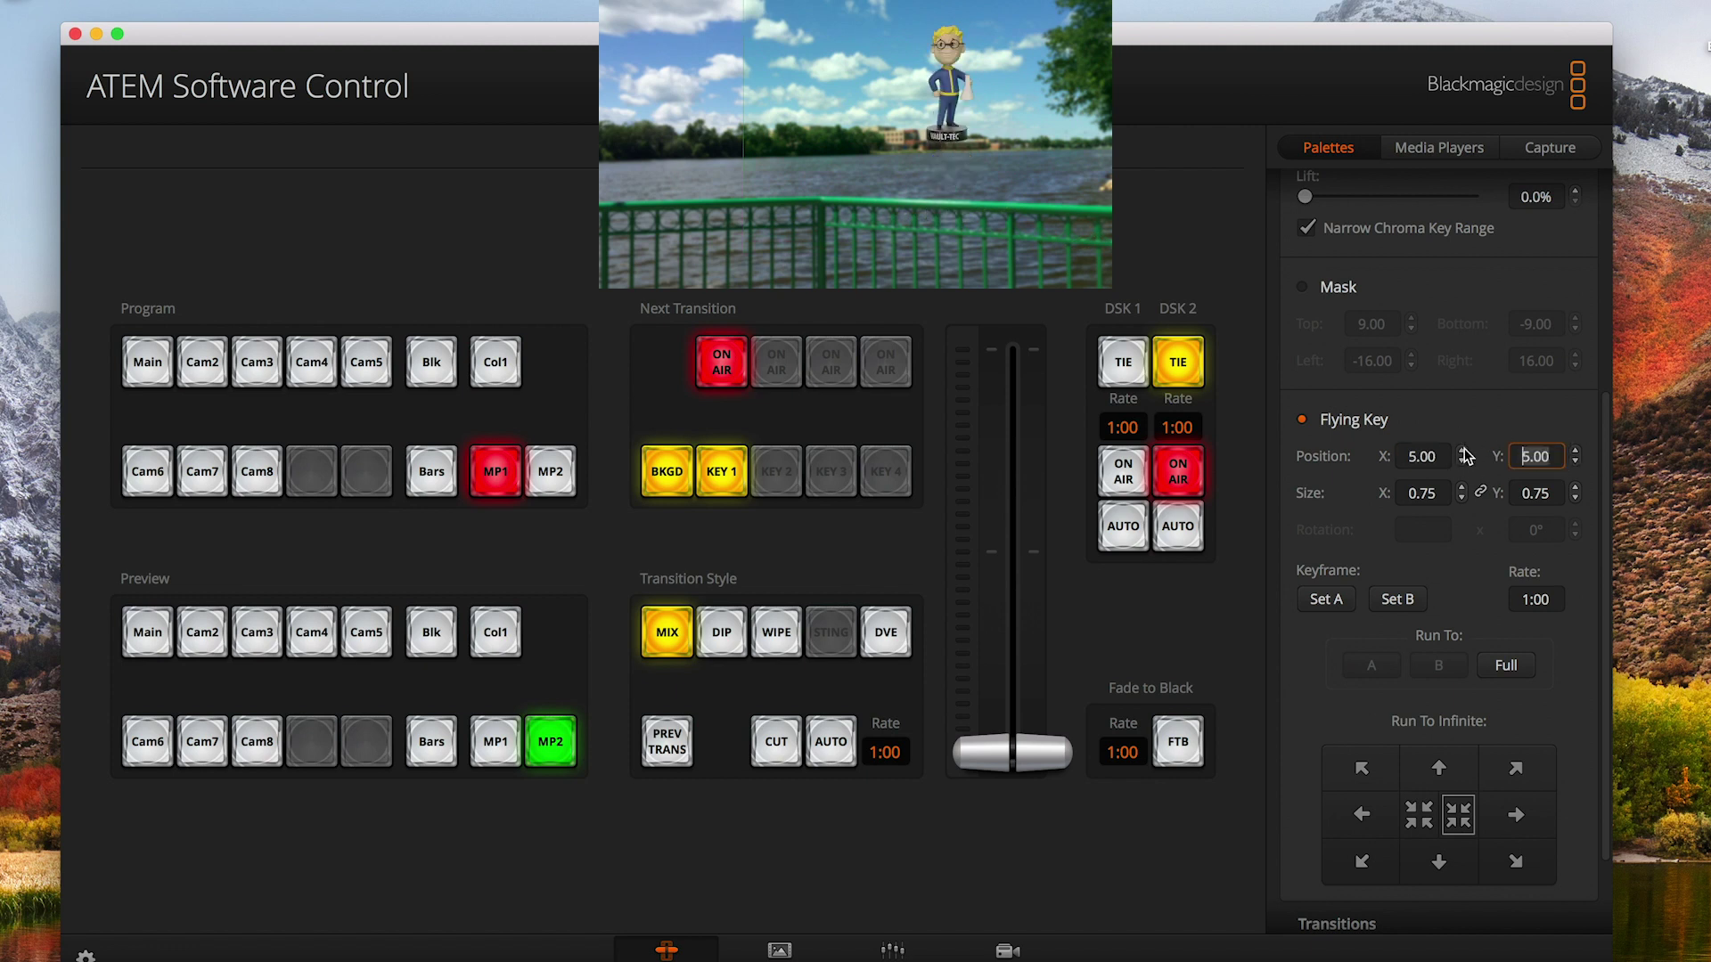
{"action": "left_click", "coordinate": [1378, 456]}
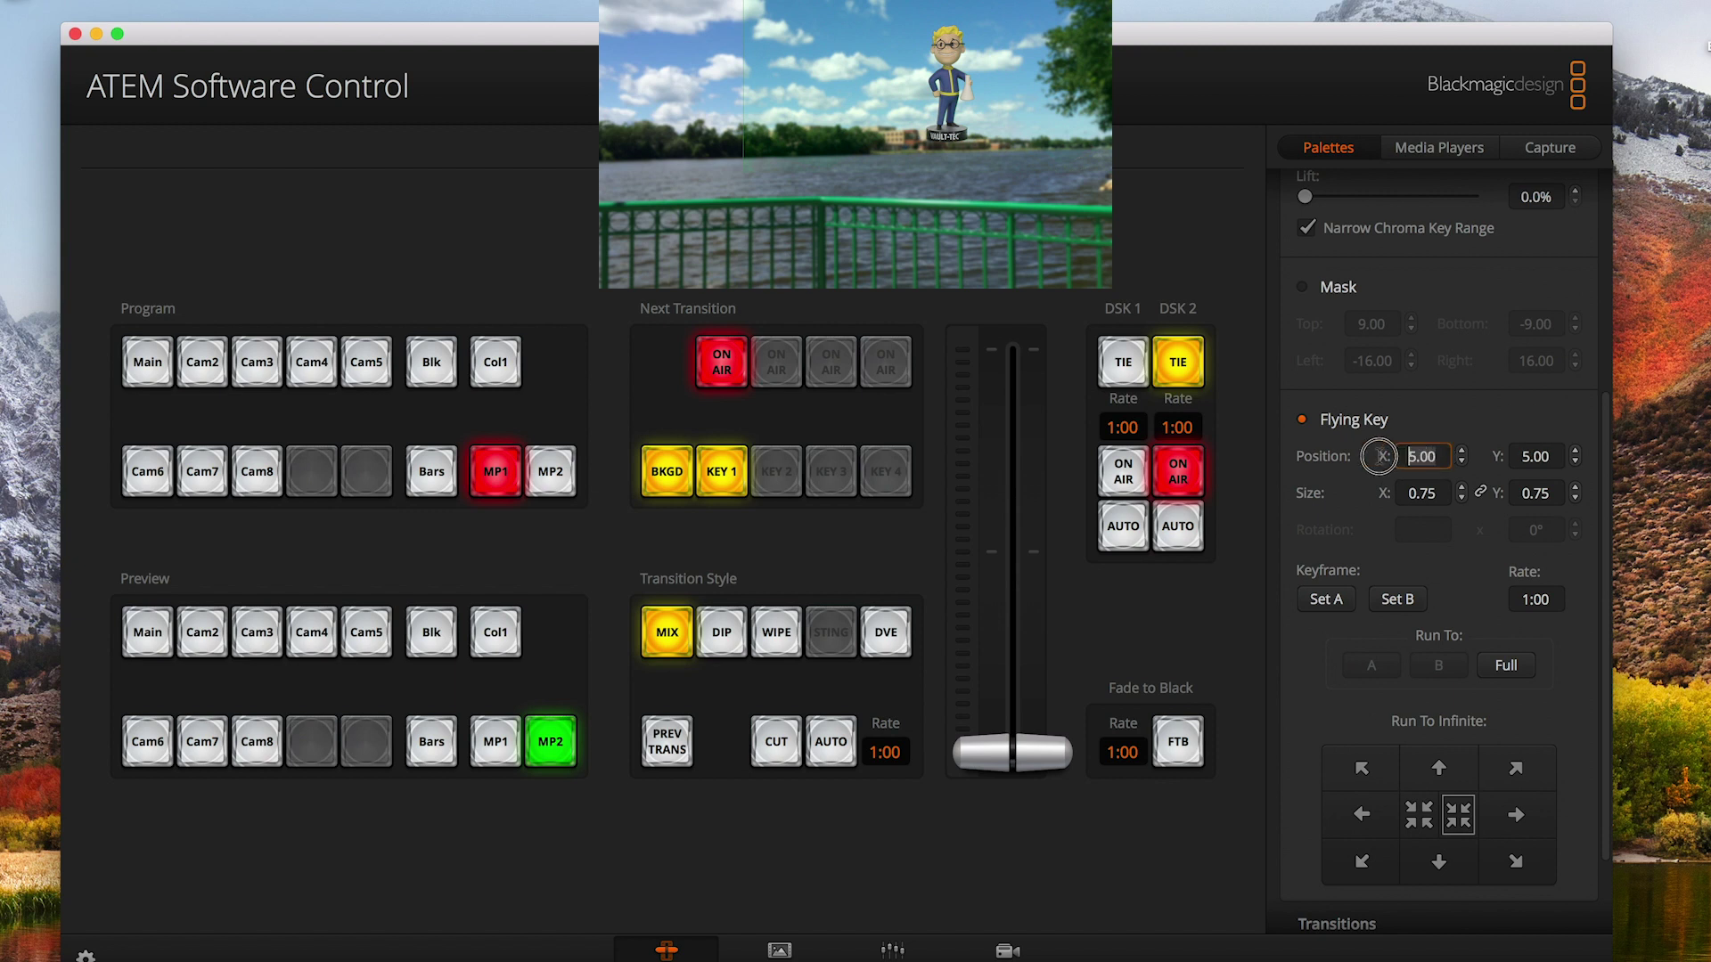
{"action": "type", "text": "10"}
{"action": "key", "text": "Return"}
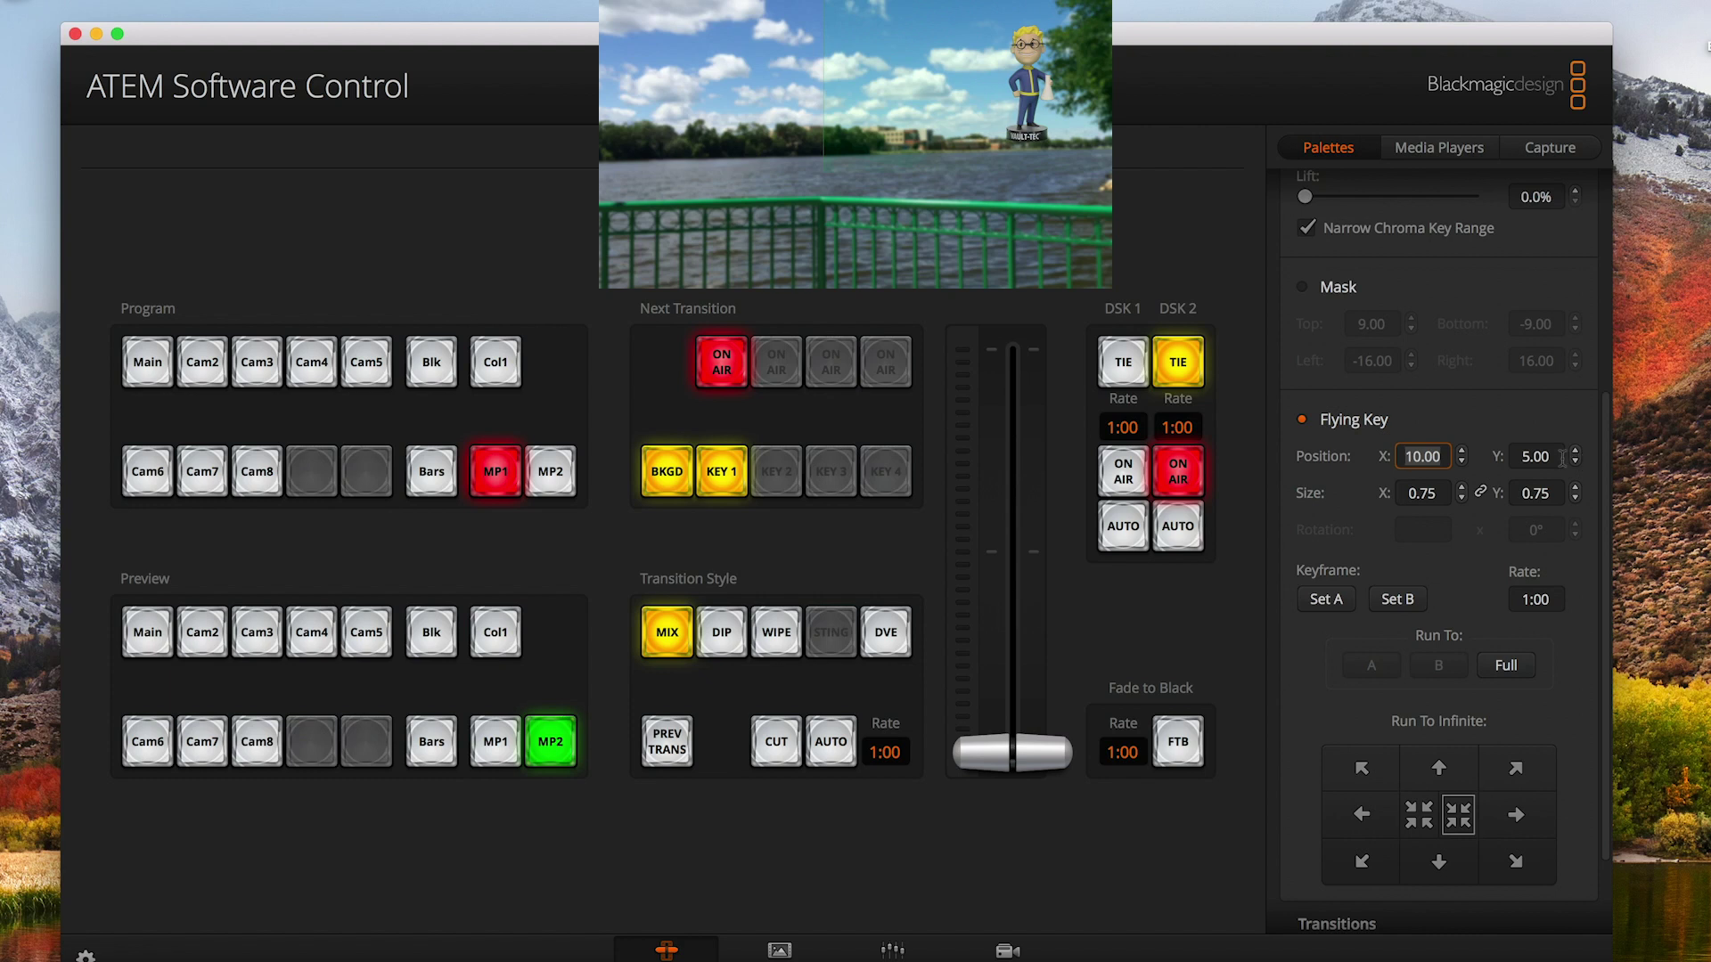
- Re-enable the key mask and nudge its Left edge to -15.94
{"action": "scroll", "coordinate": [1485, 398], "scroll_direction": "up", "scroll_amount": 5}
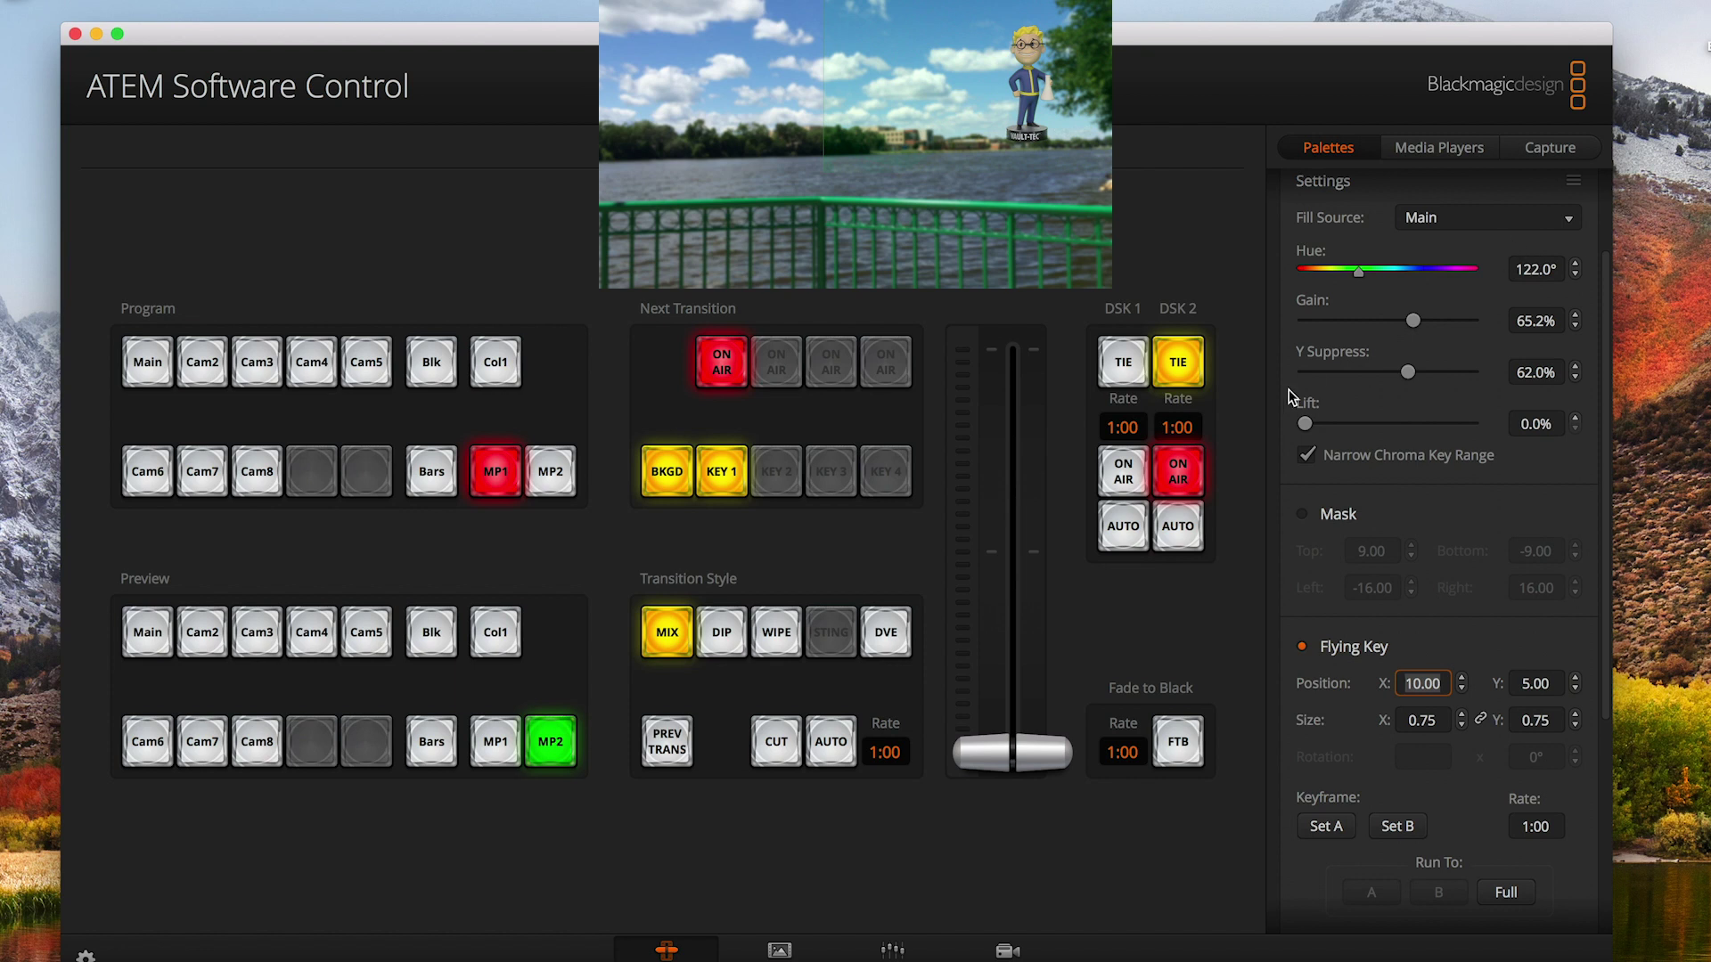
{"action": "scroll", "coordinate": [1288, 392], "scroll_direction": "up", "scroll_amount": 2}
{"action": "scroll", "coordinate": [1305, 436], "scroll_direction": "down", "scroll_amount": 2}
{"action": "left_click", "coordinate": [1302, 514]}
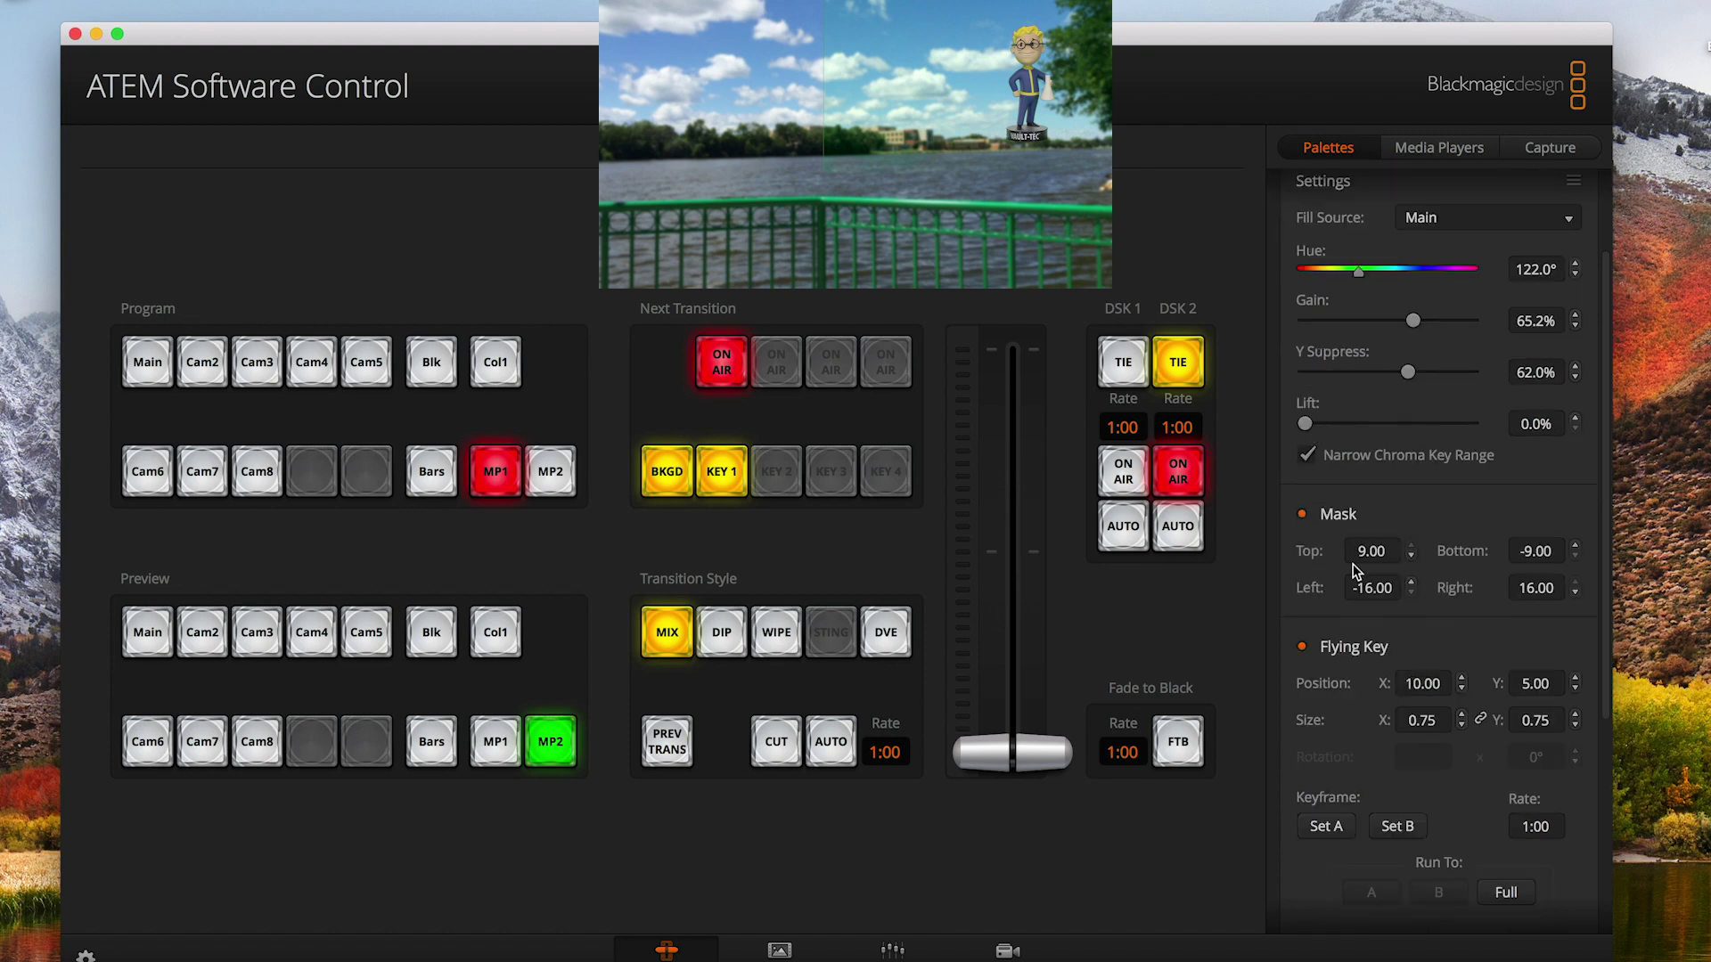
{"action": "left_click", "coordinate": [1411, 582]}
{"action": "left_click", "coordinate": [1396, 631]}
- Load the Water still from the media library into Media Player 1 and return to the switcher
{"action": "scroll", "coordinate": [1442, 472], "scroll_direction": "down", "scroll_amount": 5}
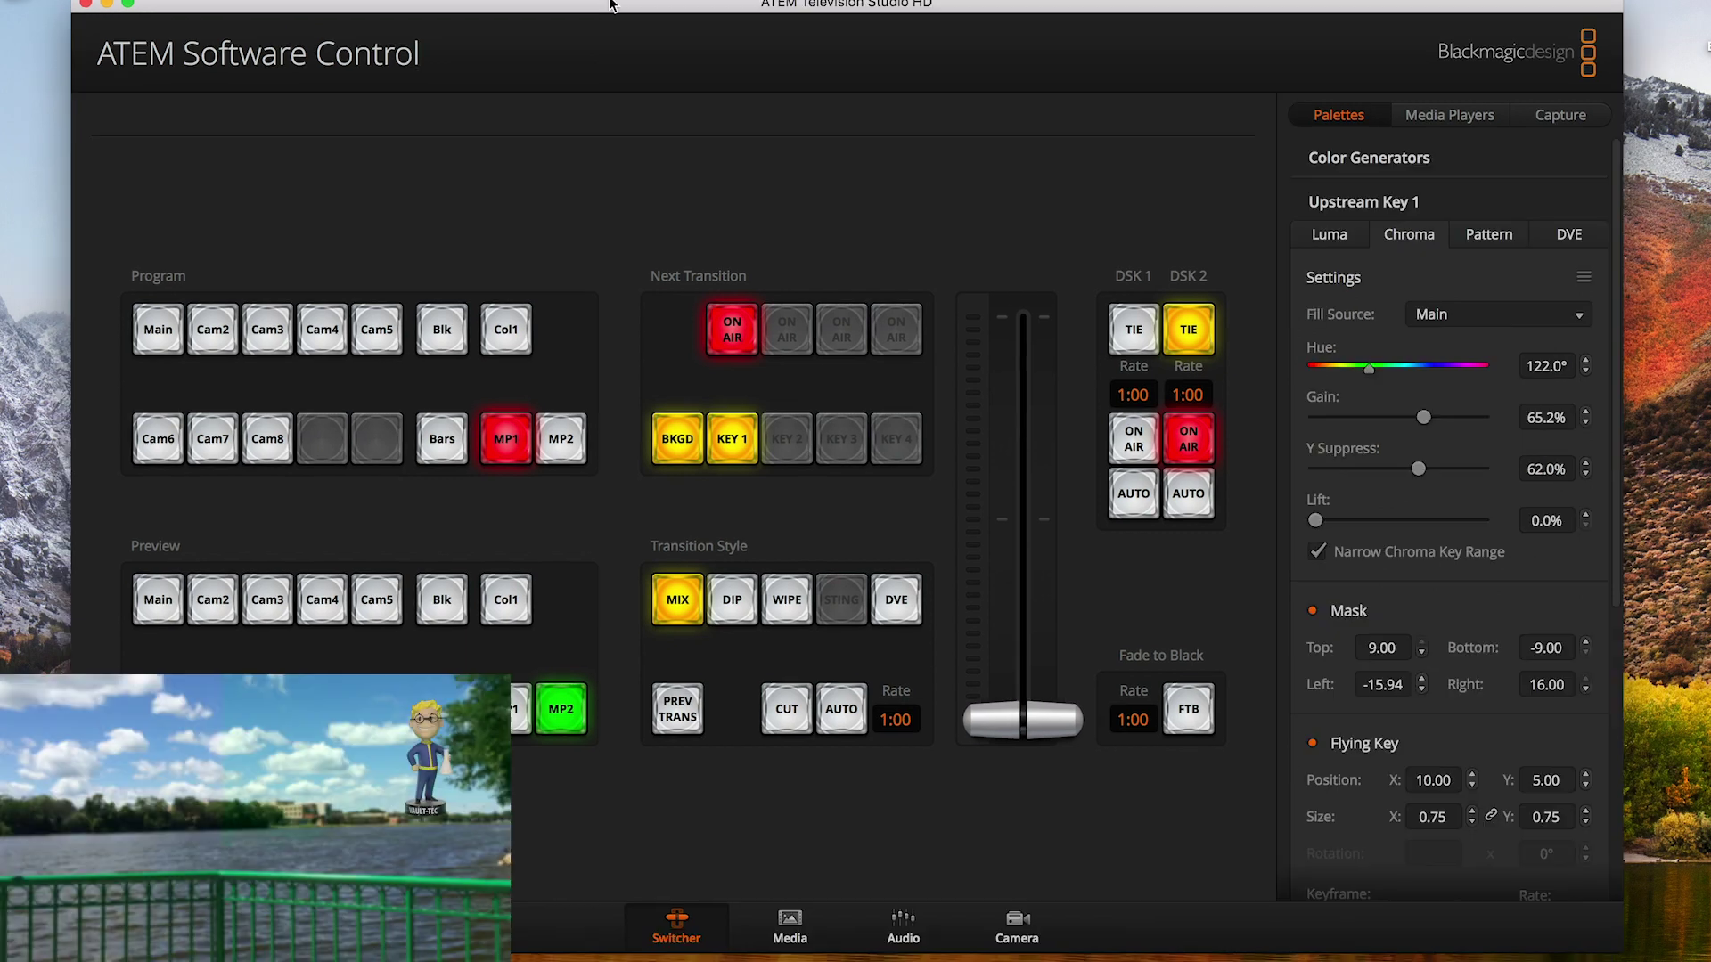
{"action": "left_click", "coordinate": [769, 943]}
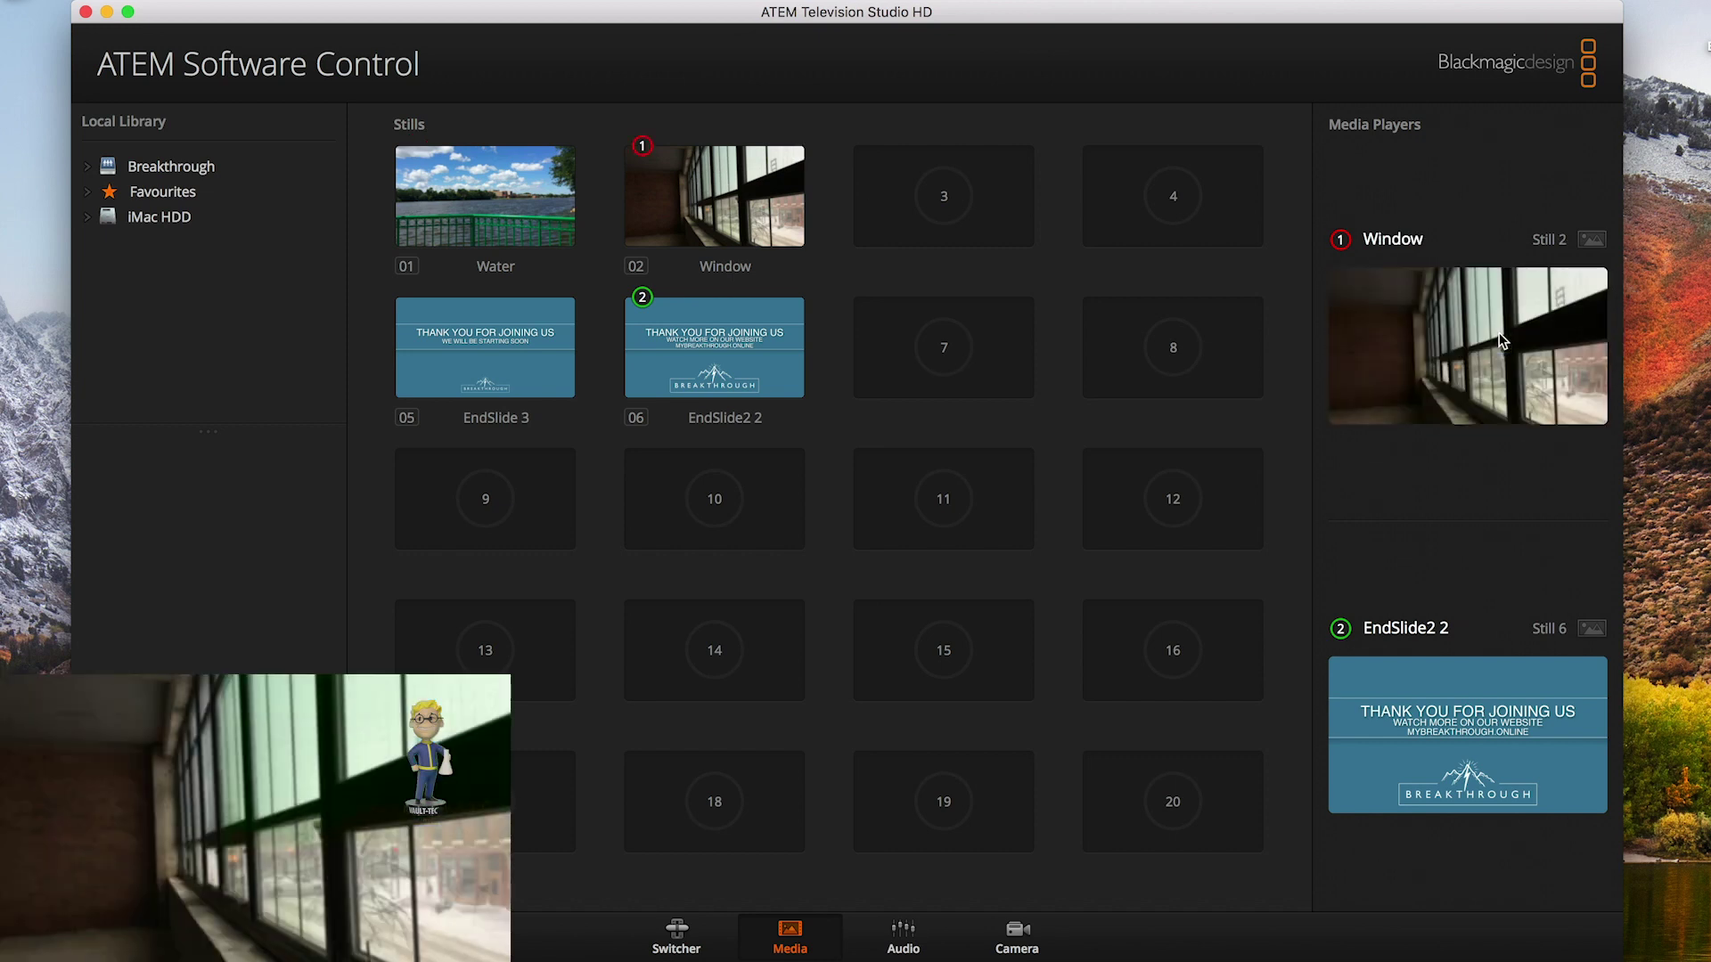
{"action": "left_click_drag", "start_coordinate": [486, 192], "coordinate": [1433, 325]}
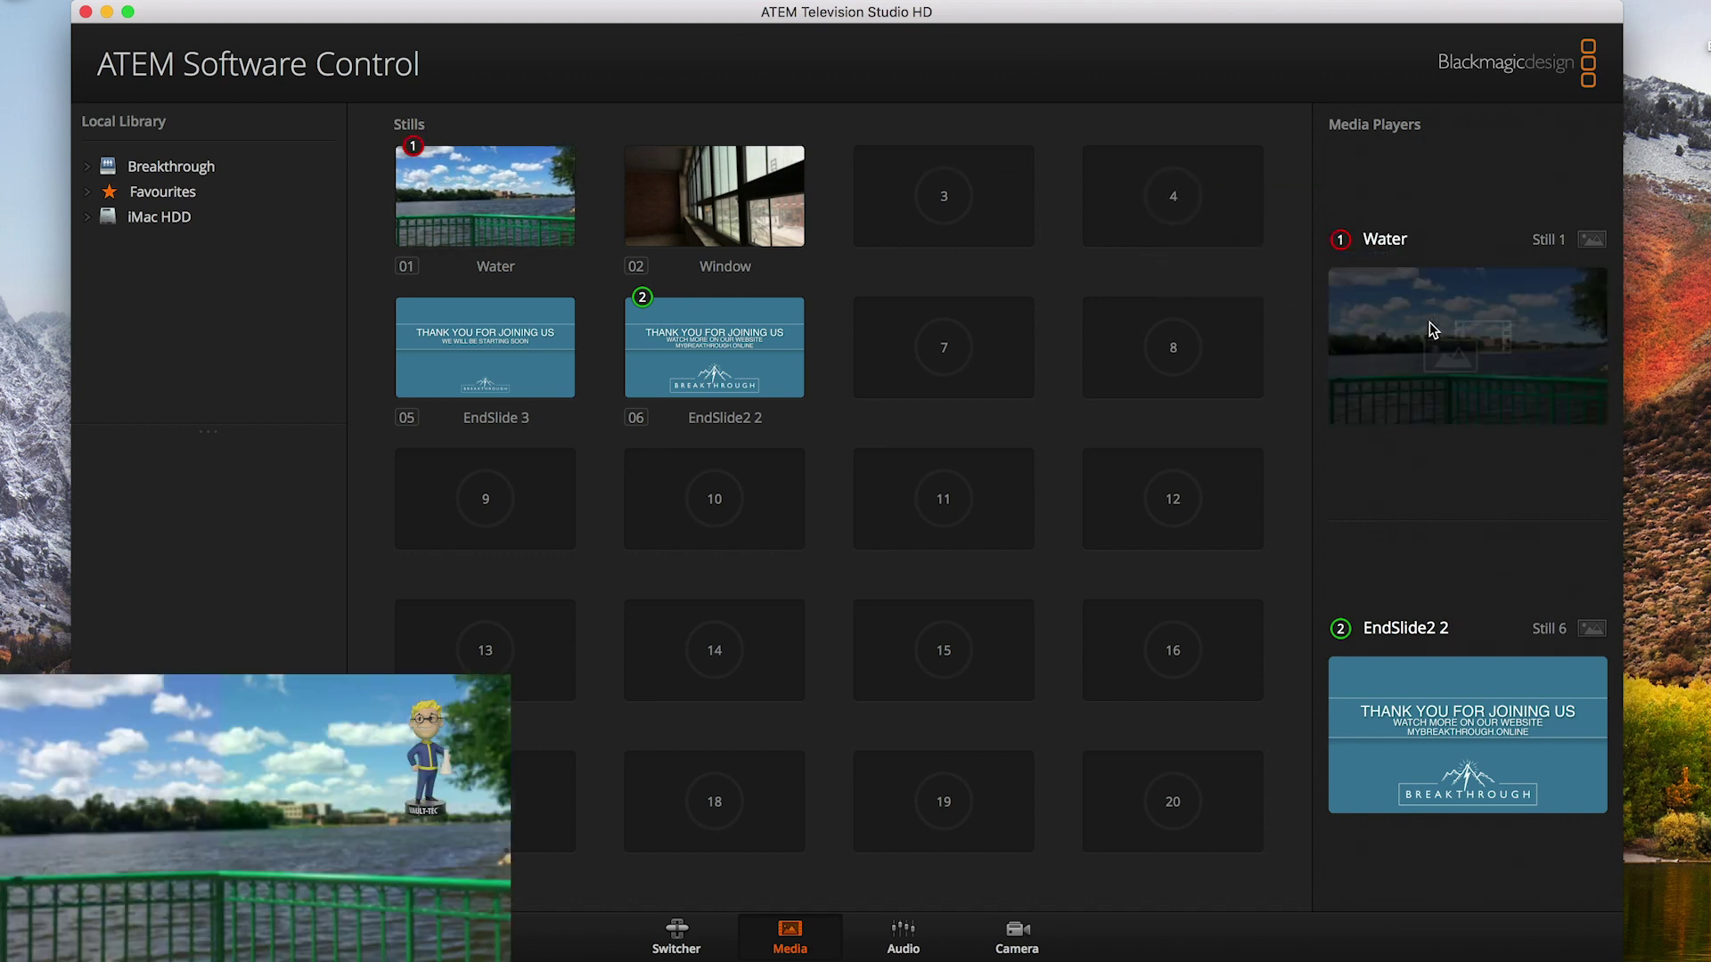
{"action": "left_click", "coordinate": [679, 937]}
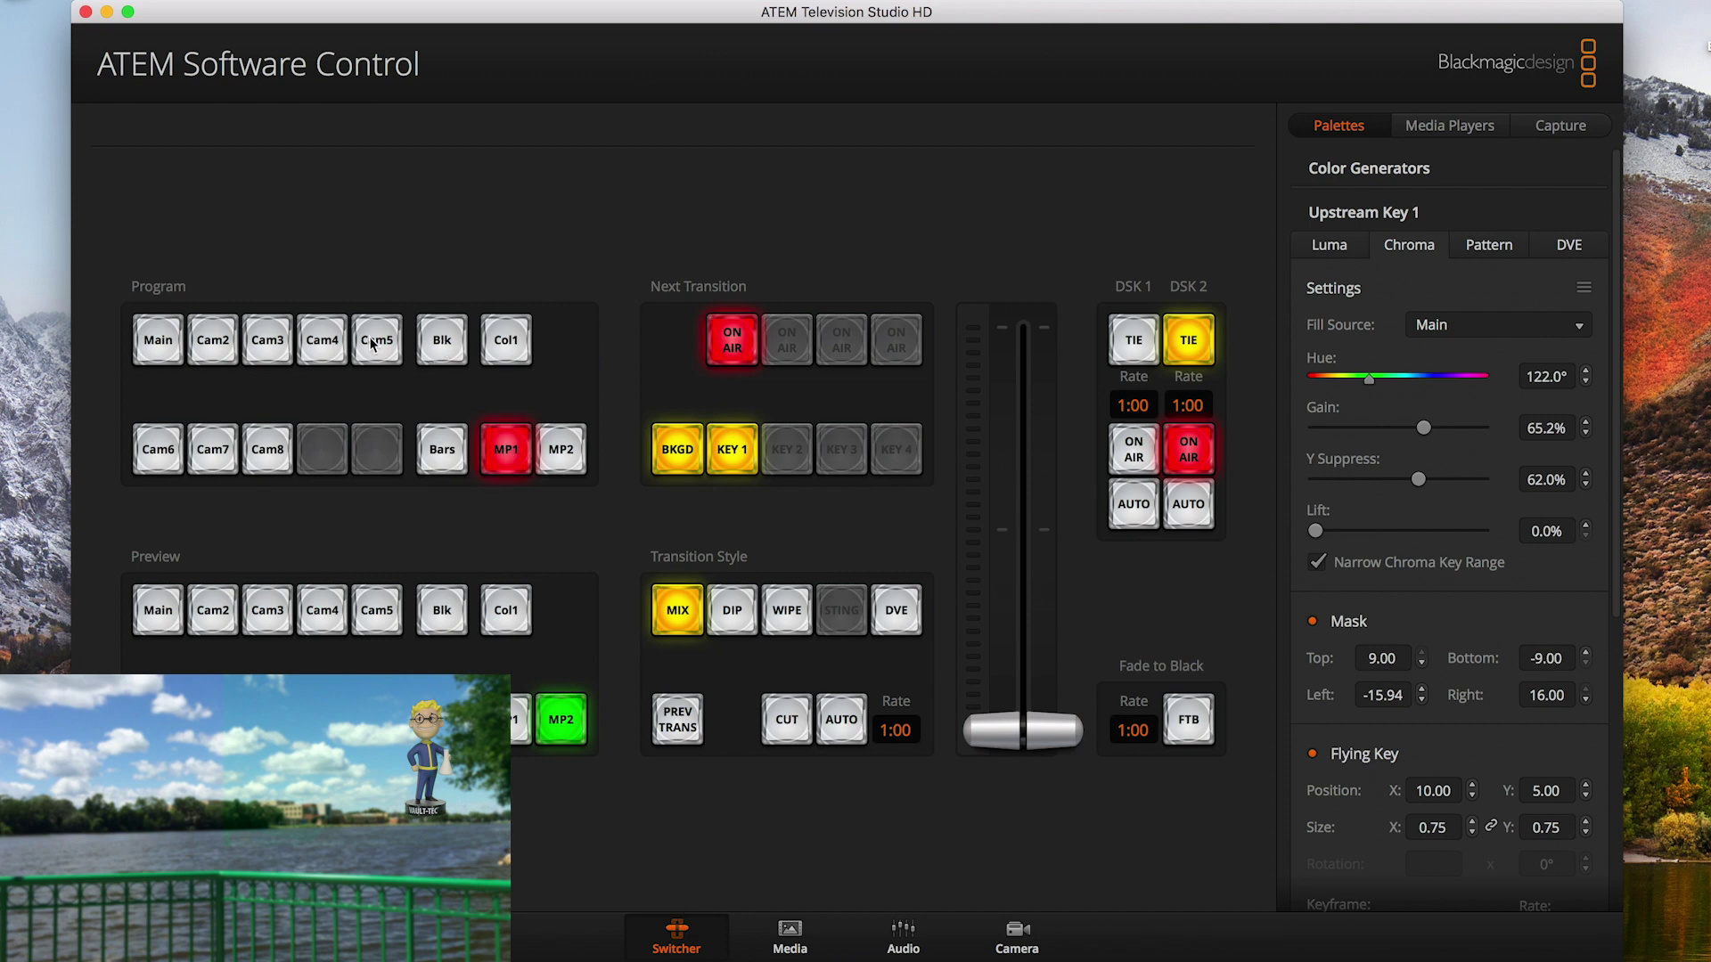
{"action": "left_click", "coordinate": [560, 449]}
{"action": "left_click", "coordinate": [505, 449]}
{"action": "left_click", "coordinate": [174, 348]}
{"action": "left_click", "coordinate": [505, 454]}
{"action": "left_click", "coordinate": [218, 352]}
{"action": "left_click", "coordinate": [155, 343]}
{"action": "left_click", "coordinate": [512, 450]}
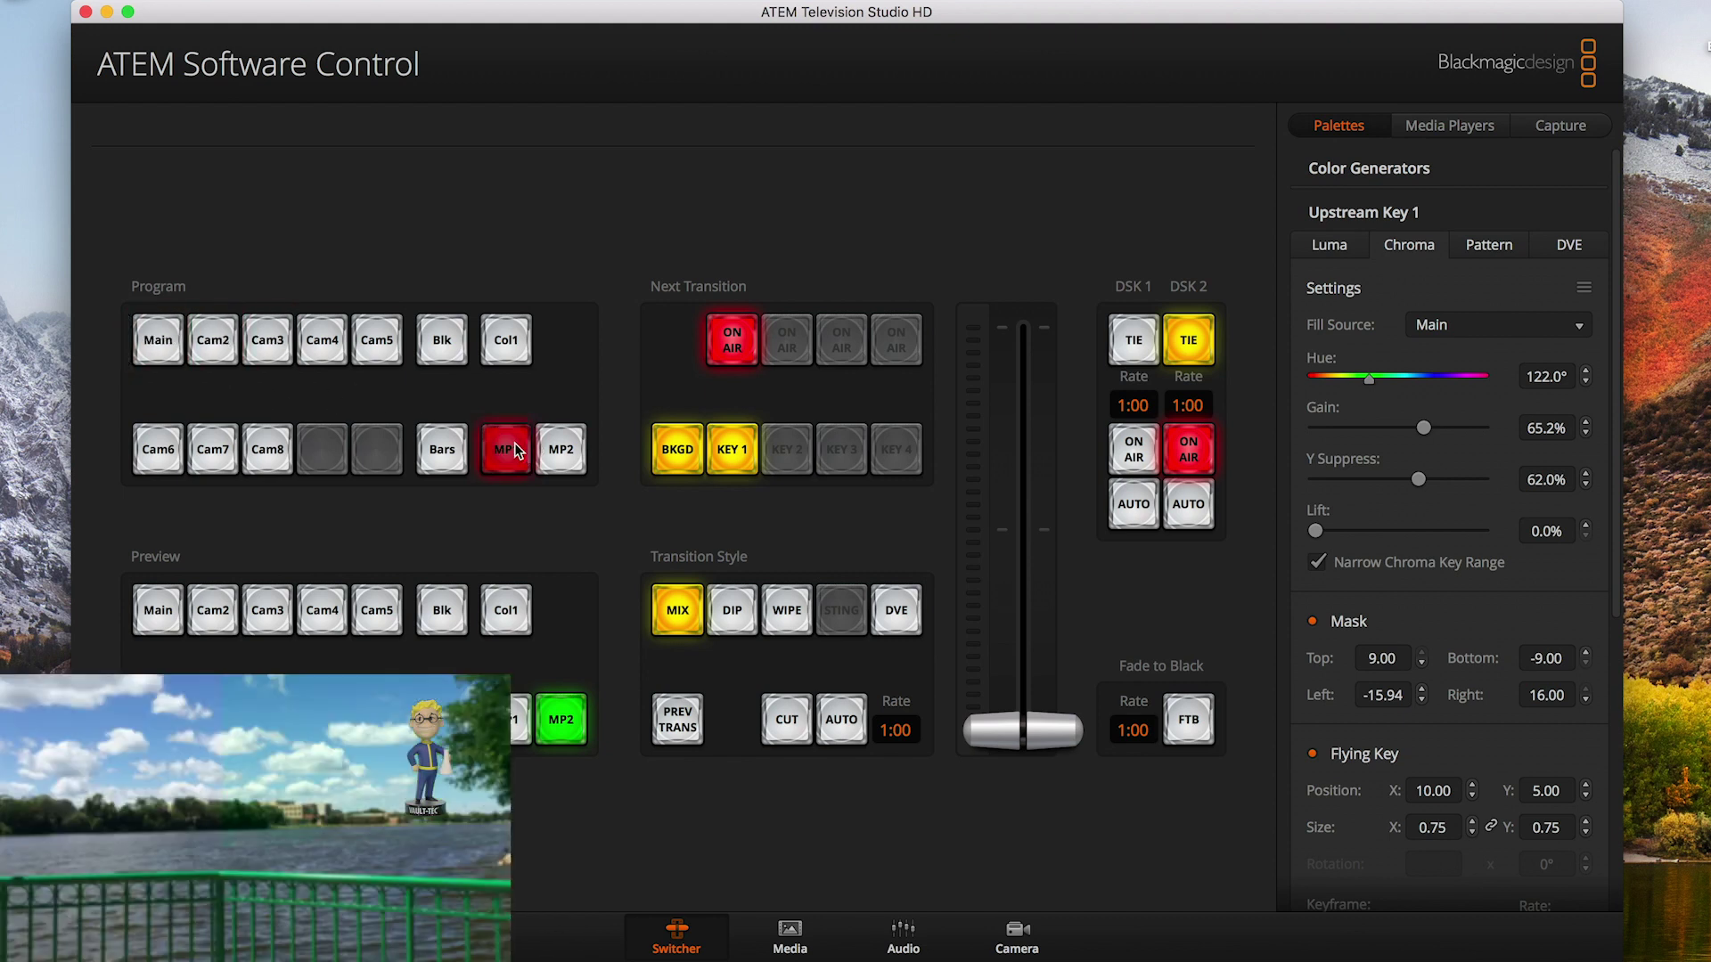
{"action": "left_click", "coordinate": [159, 340]}
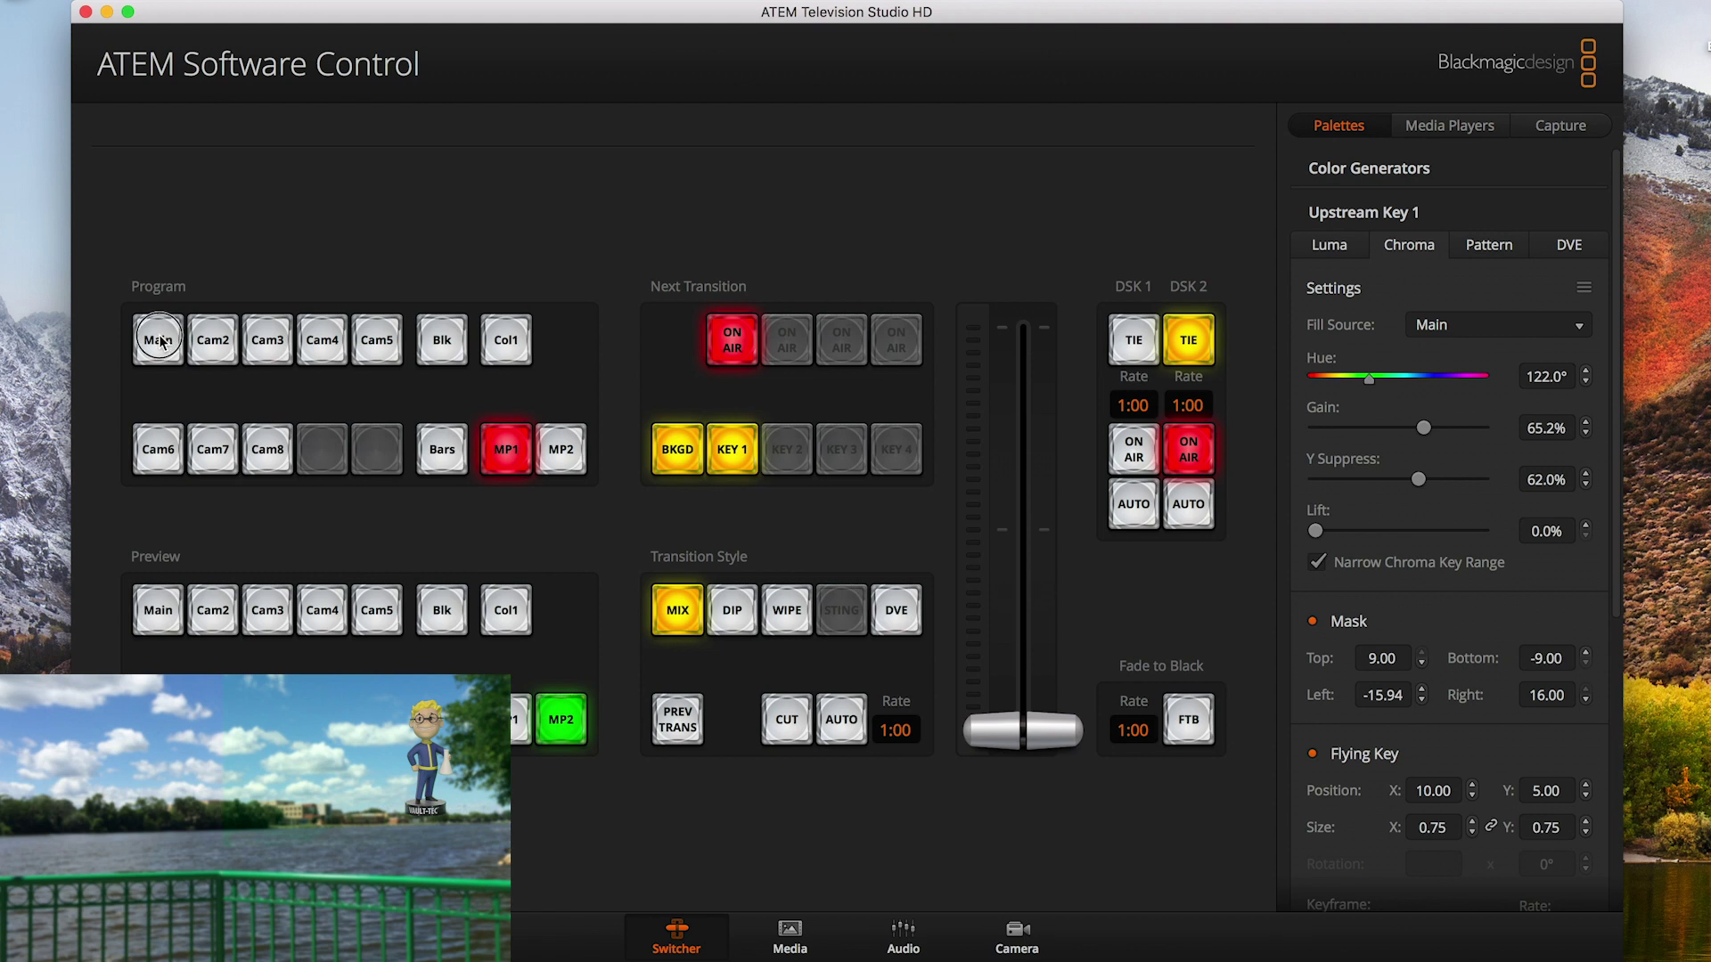
{"action": "left_click", "coordinate": [515, 456]}
{"action": "left_click", "coordinate": [159, 341]}
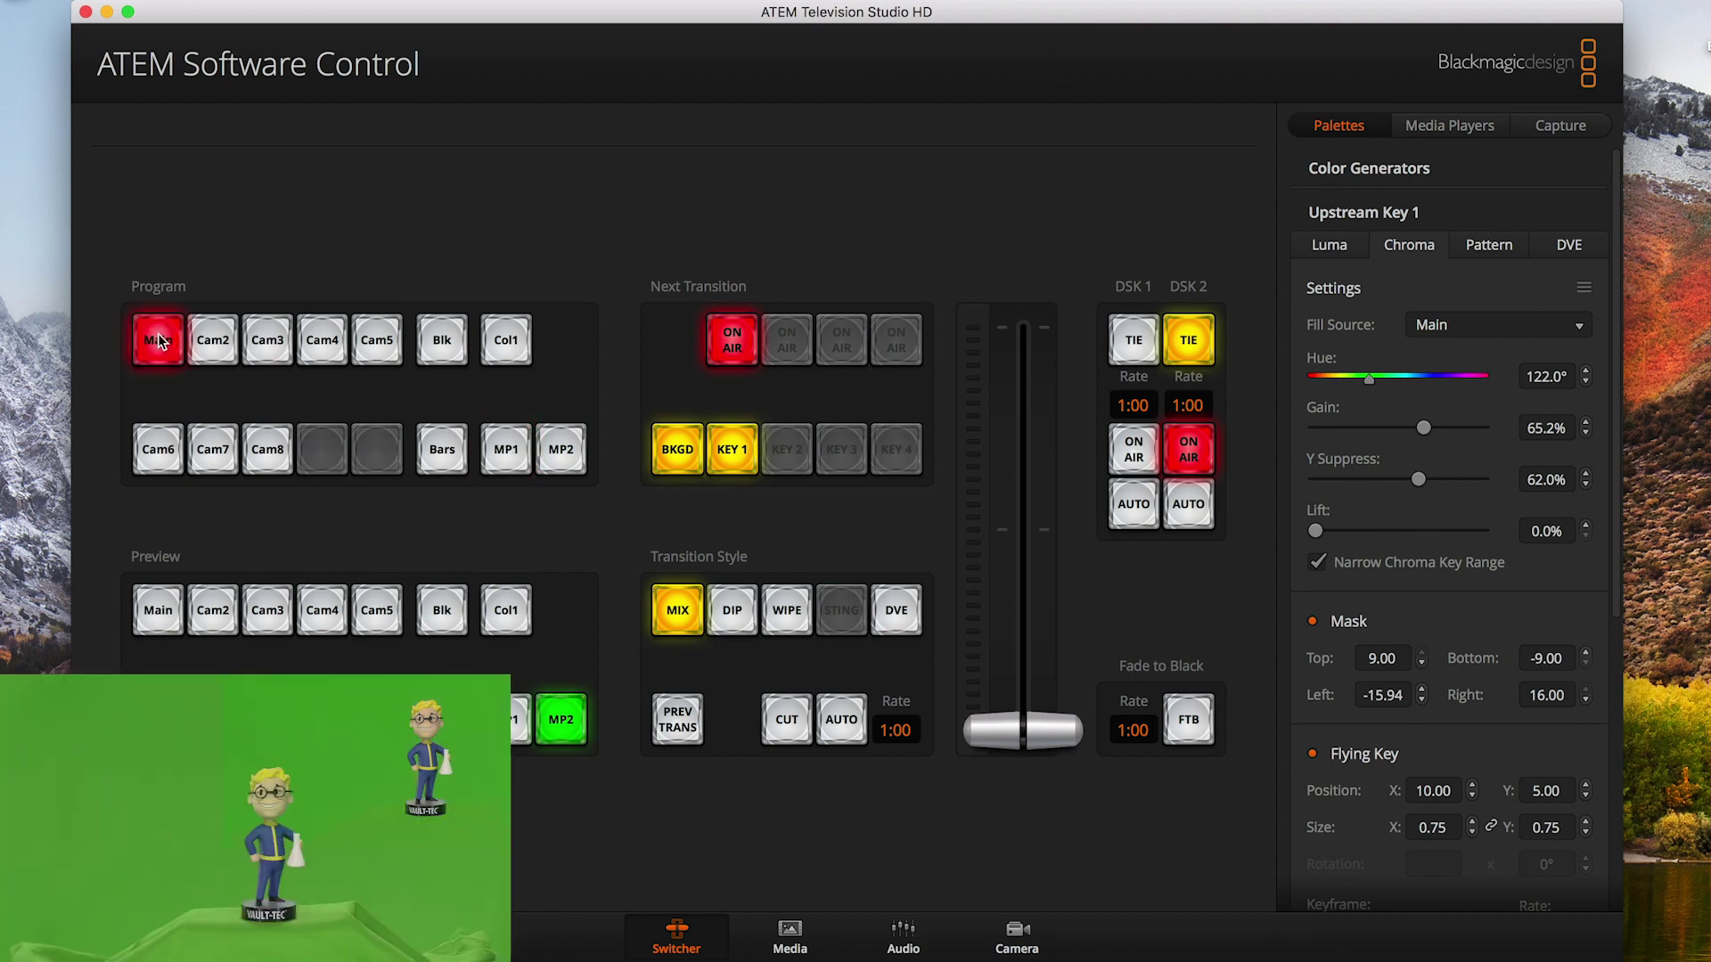
{"action": "left_click", "coordinate": [513, 459]}
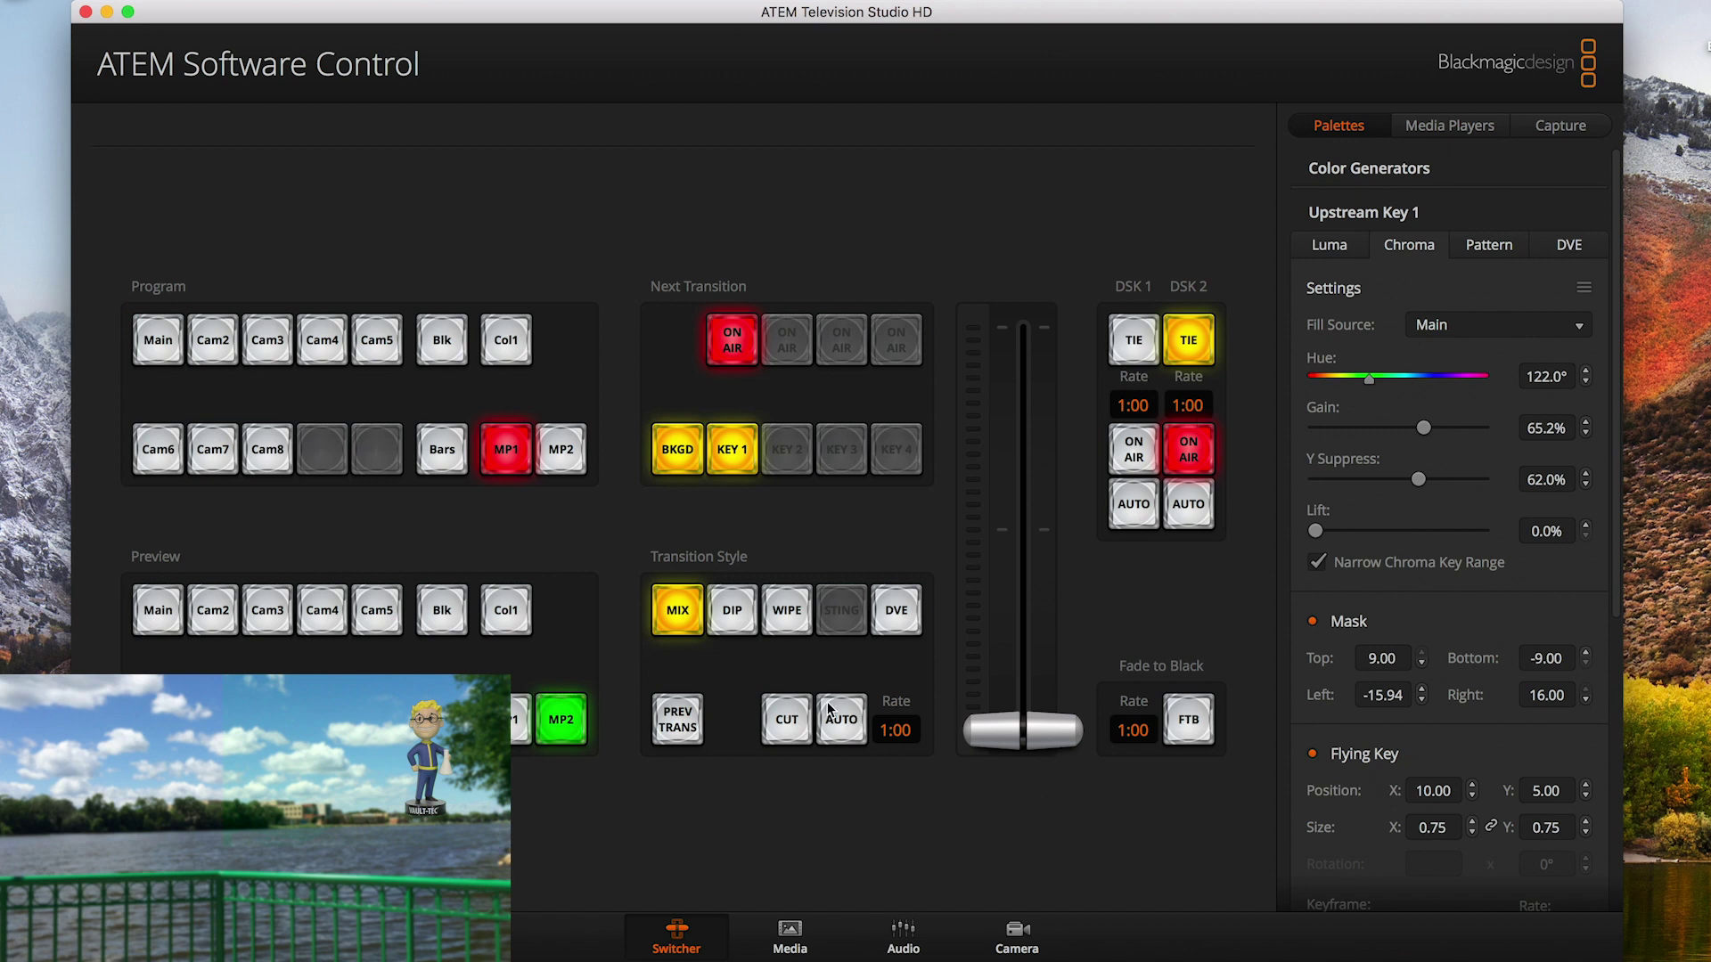
{"action": "left_click", "coordinate": [793, 726]}
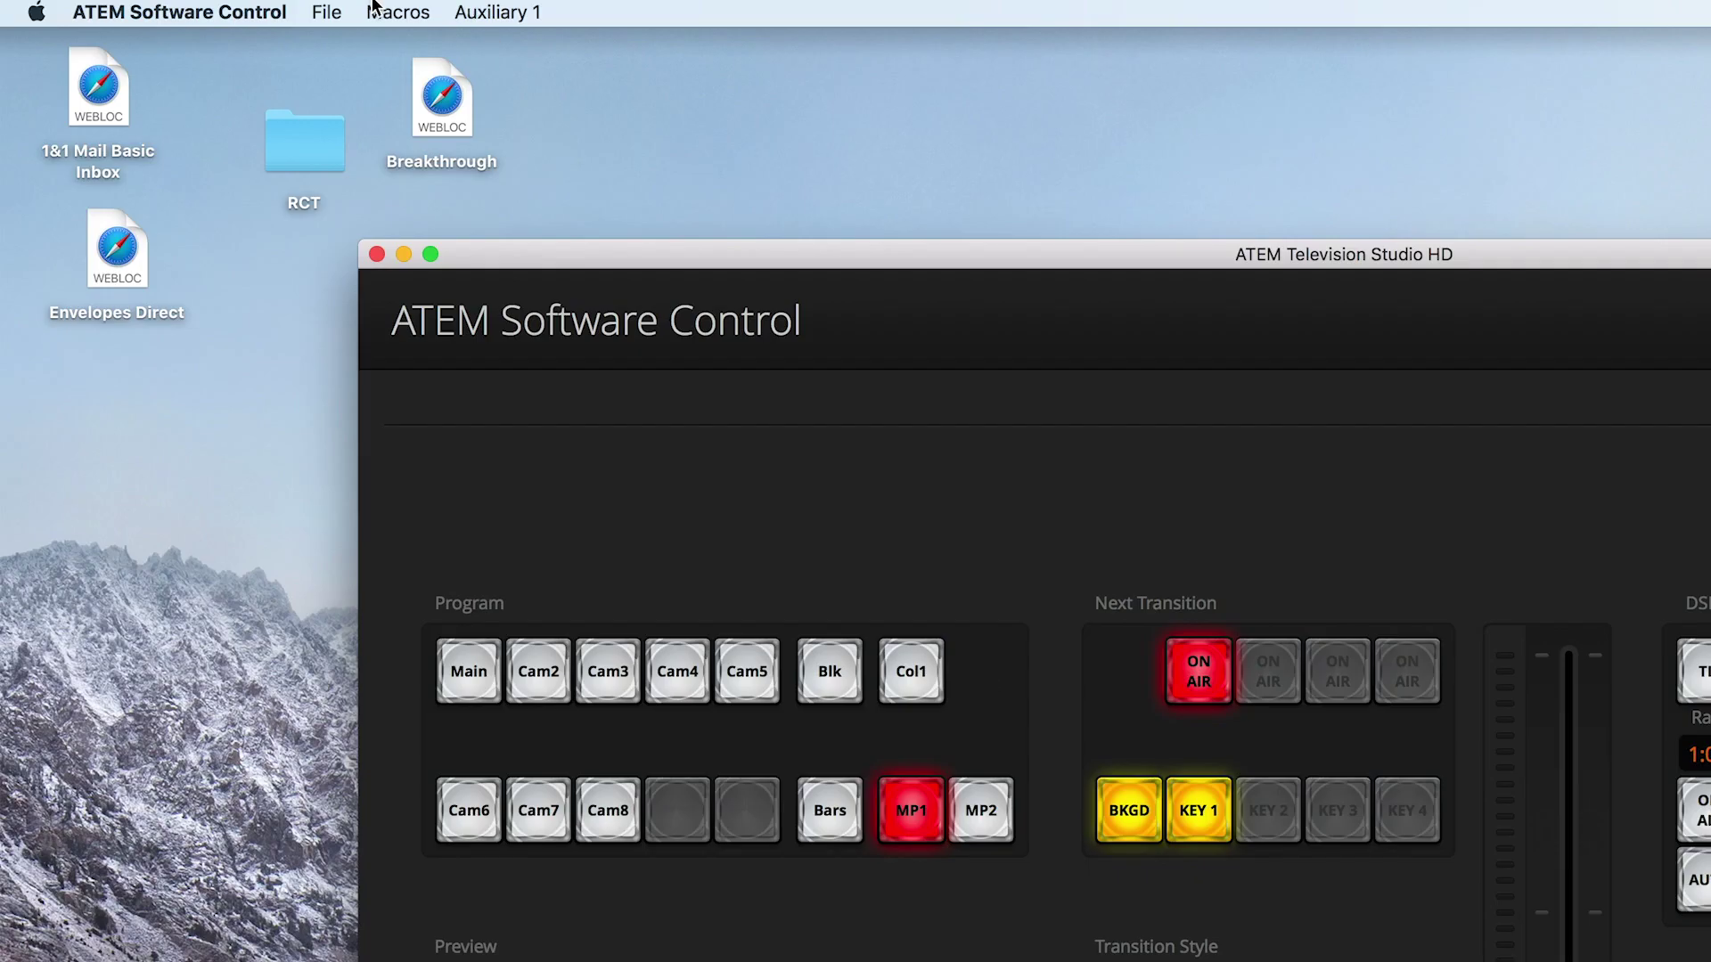
{"action": "left_click", "coordinate": [326, 12]}
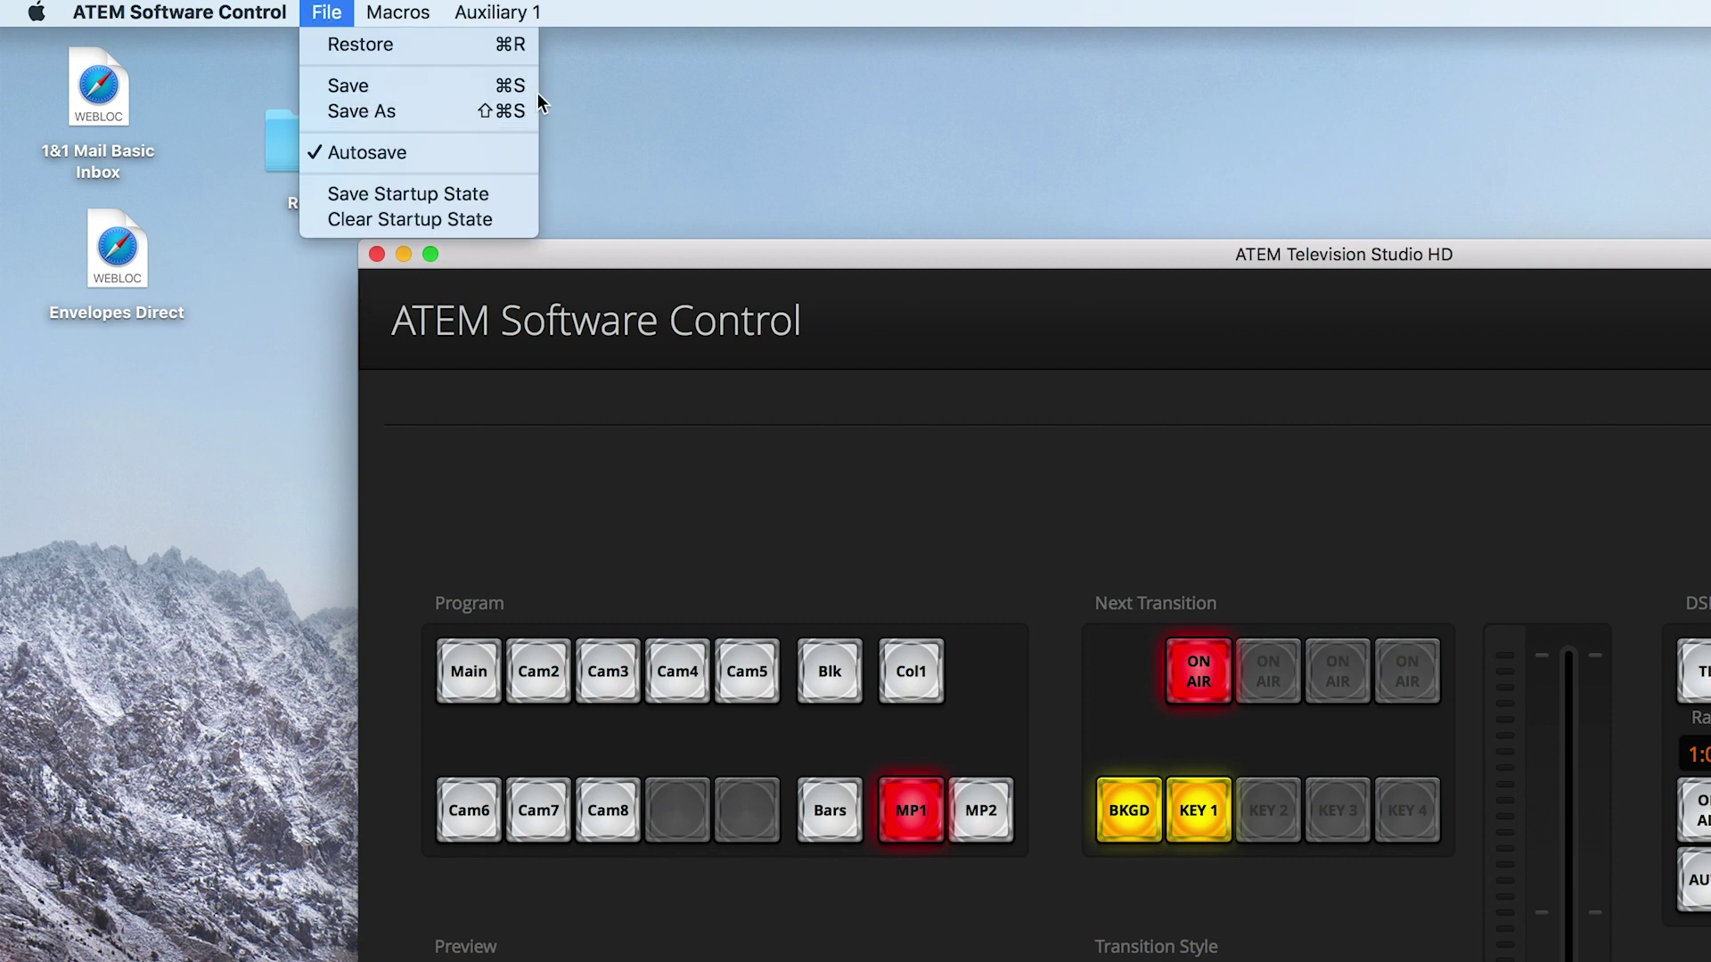
{"action": "left_click", "coordinate": [657, 246]}
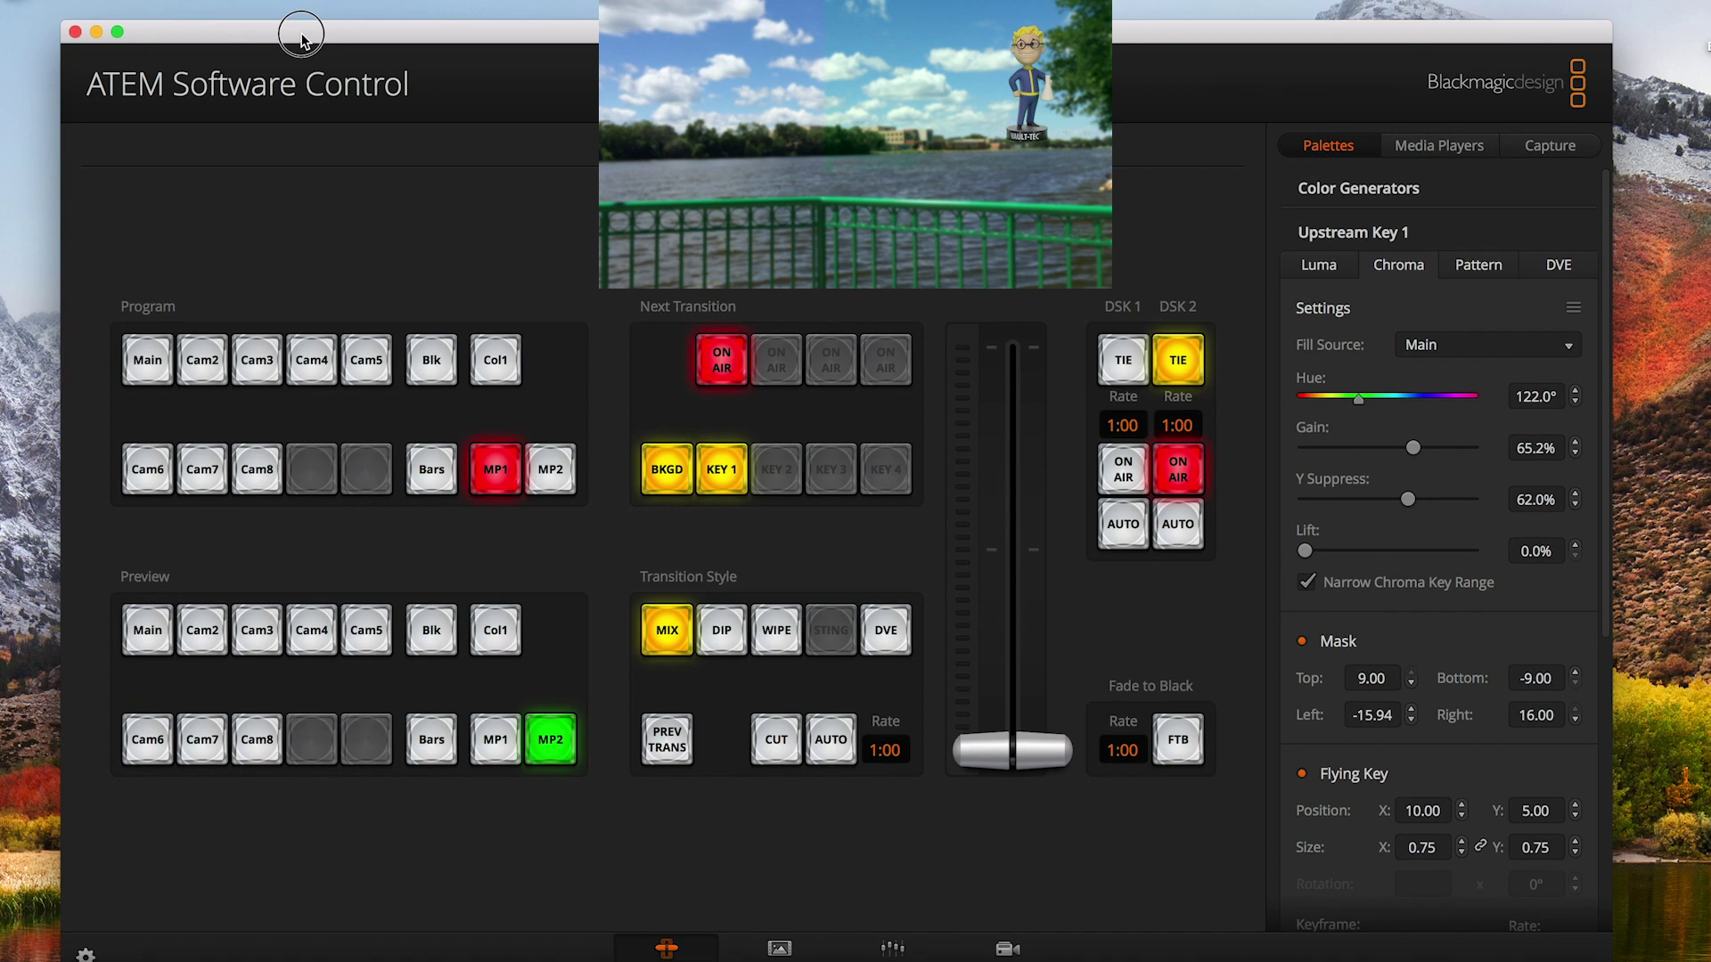